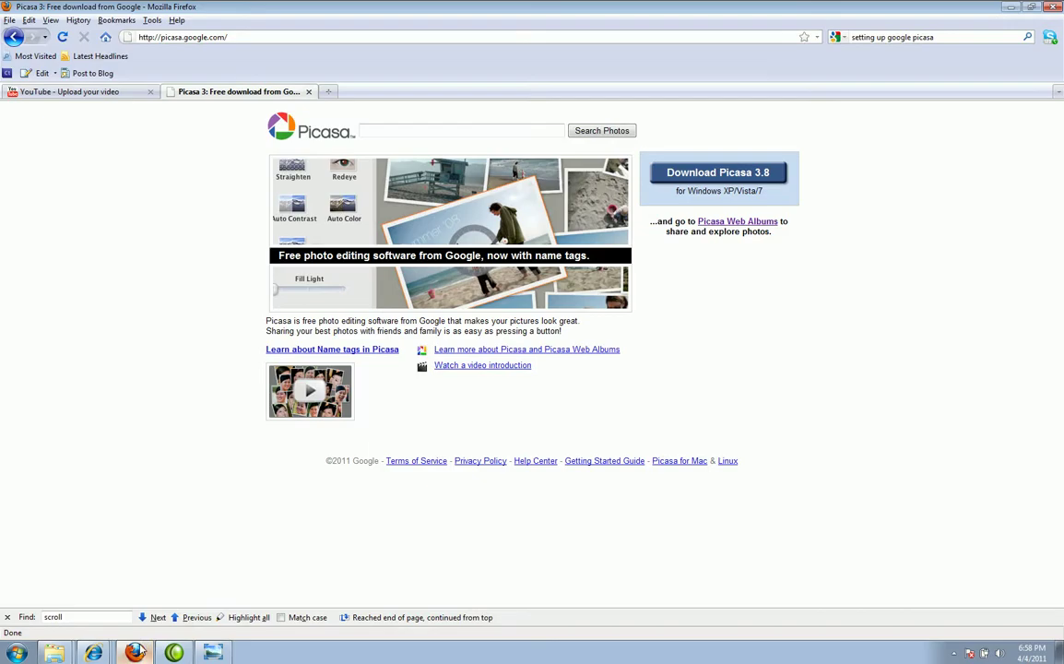
# Step: Bring up the Picasa download page at picasa.google.com in Firefox
pyautogui.click(134, 653)
pyautogui.click(217, 37)
pyautogui.click(167, 37)
pyautogui.click(1009, 7)
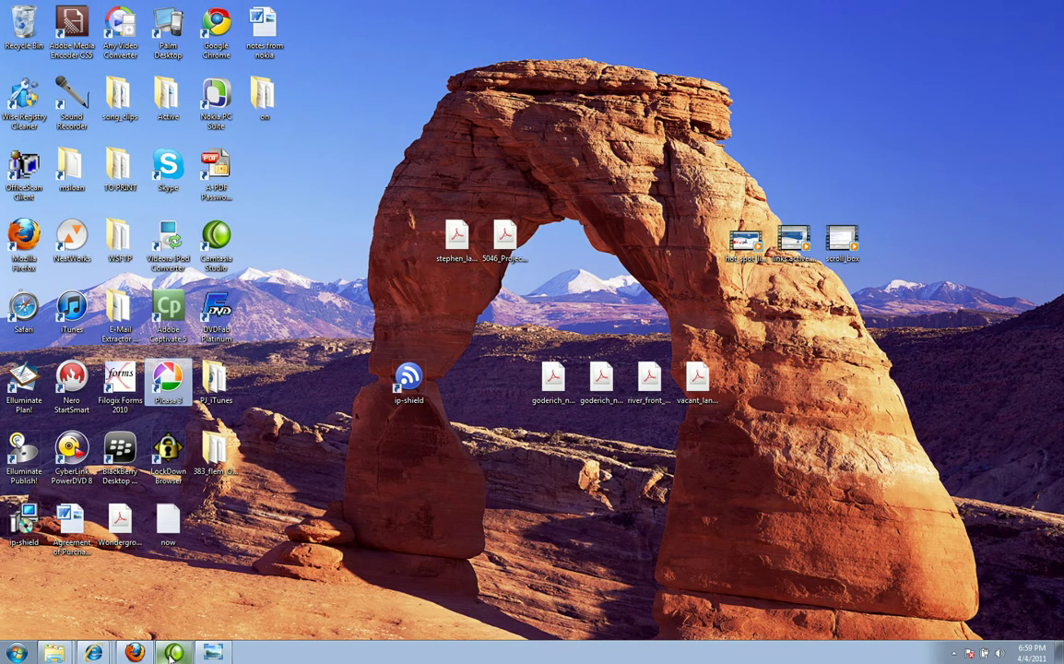
pyautogui.click(134, 653)
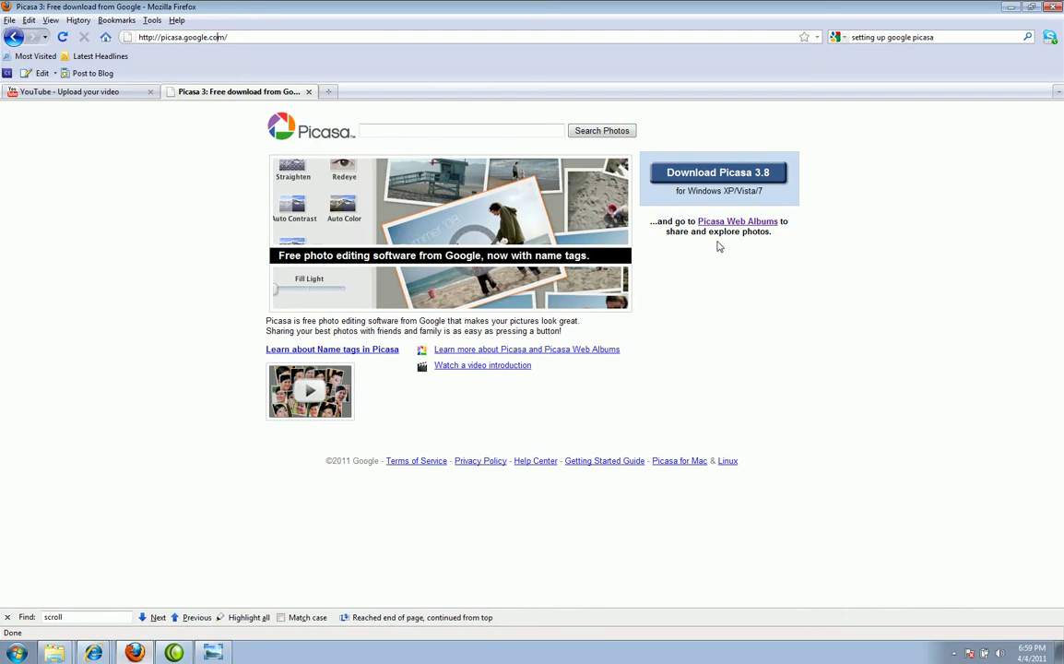
# Step: Start the Picasa 3.8 download, cancel saving picasa38-setup.exe, and close the Picasa page
pyautogui.click(724, 183)
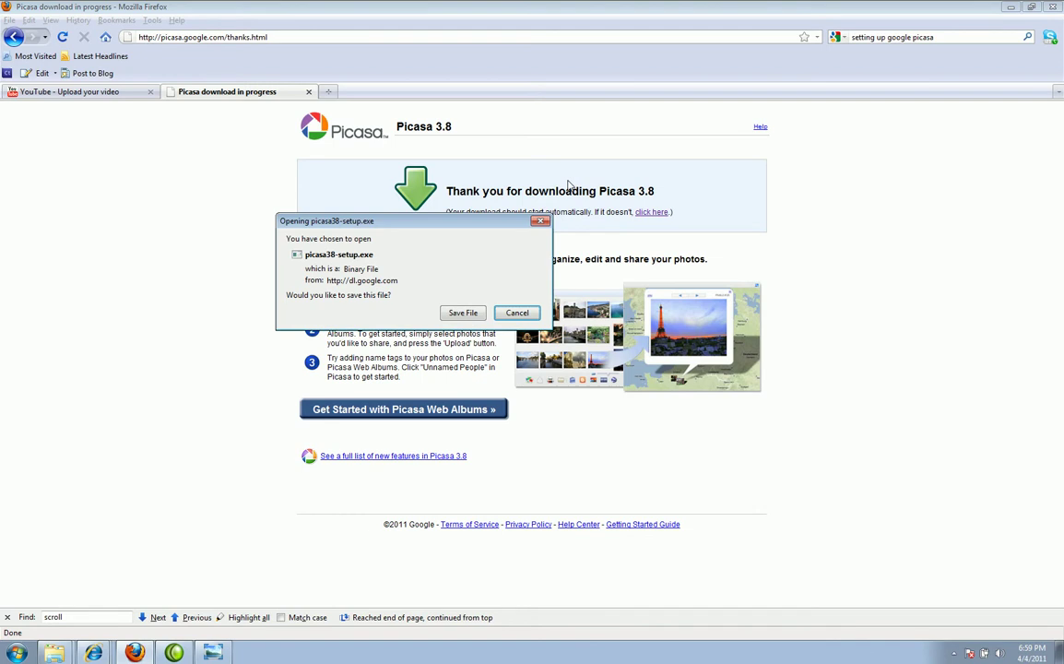
pyautogui.click(518, 313)
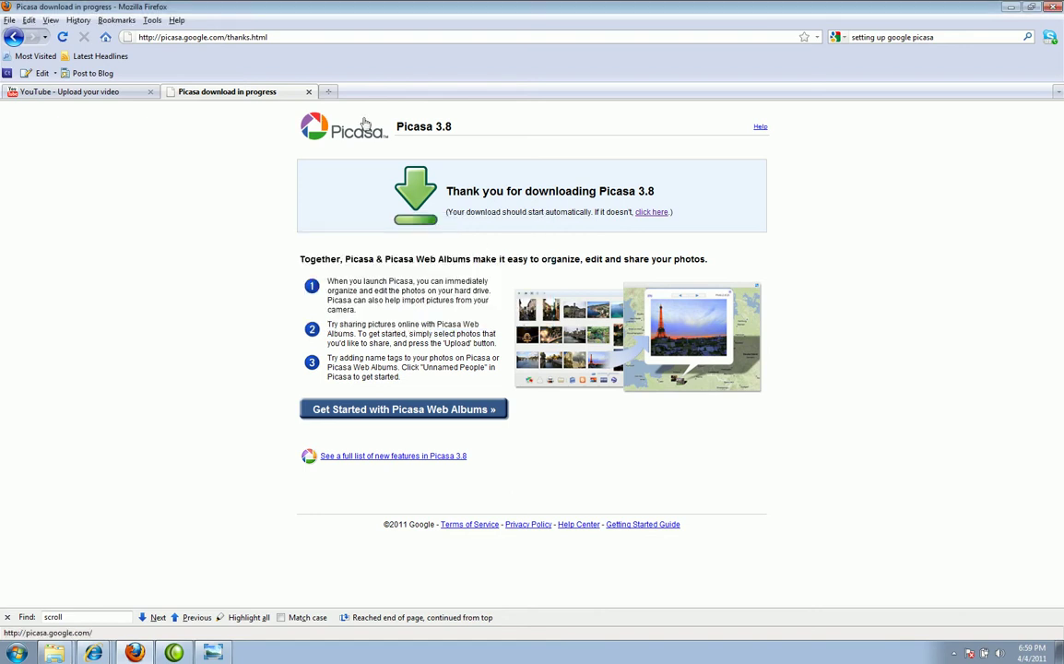
pyautogui.click(309, 91)
pyautogui.click(1011, 7)
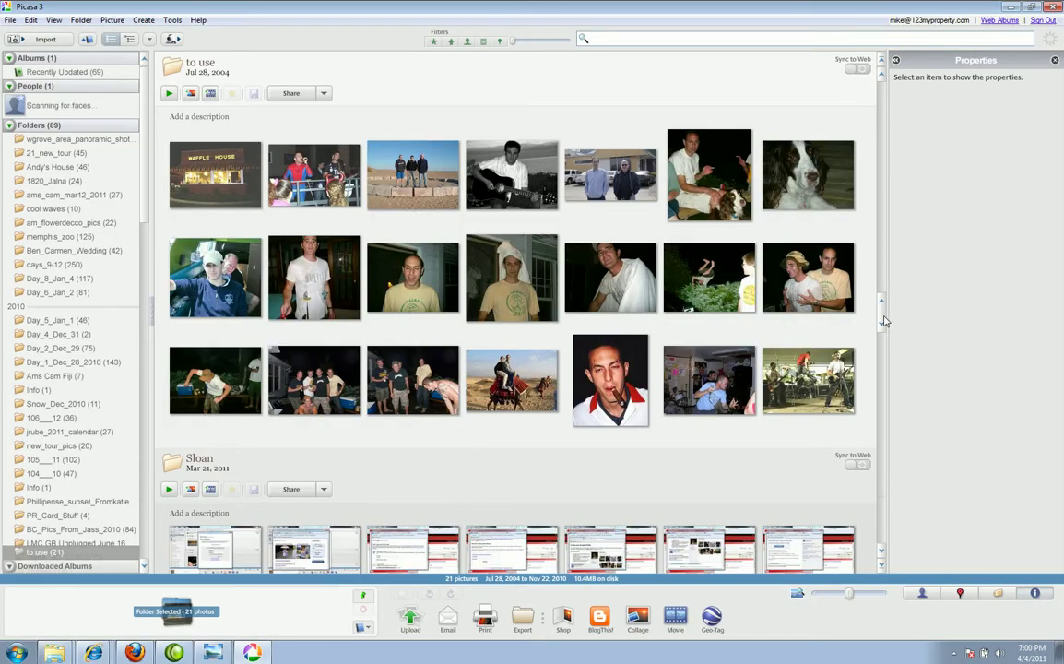
# Step: In Picasa, examine the properties of the individual photos in the first two rows of the "to use" folder
pyautogui.click(203, 173)
pyautogui.click(277, 178)
pyautogui.click(412, 201)
pyautogui.click(512, 184)
pyautogui.click(611, 189)
pyautogui.click(680, 203)
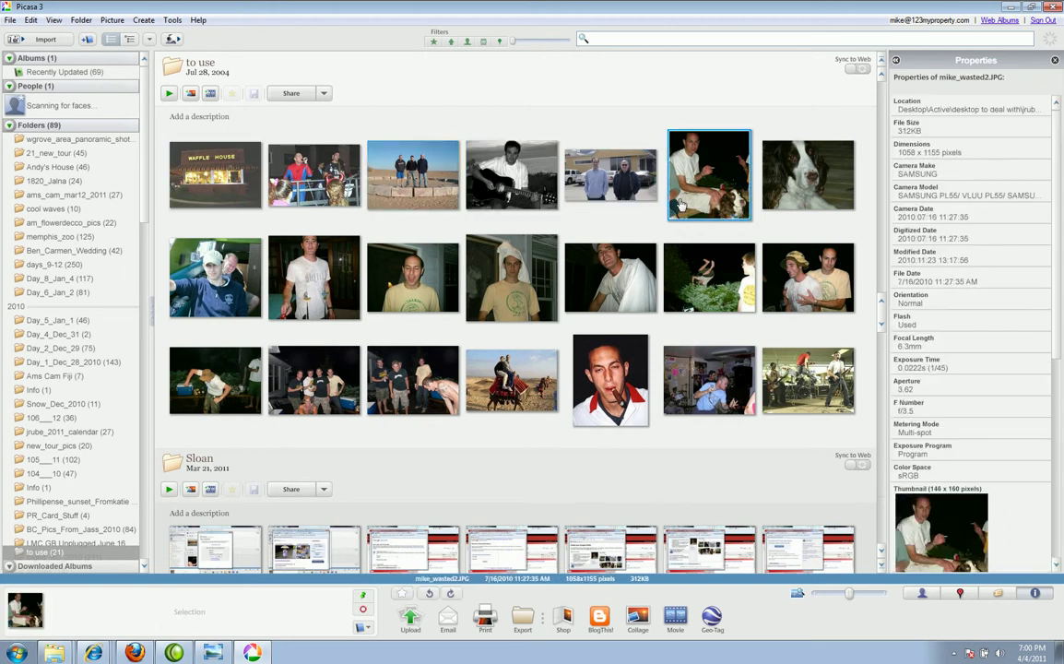
pyautogui.click(771, 185)
pyautogui.click(220, 249)
pyautogui.click(273, 259)
pyautogui.click(408, 297)
pyautogui.click(452, 266)
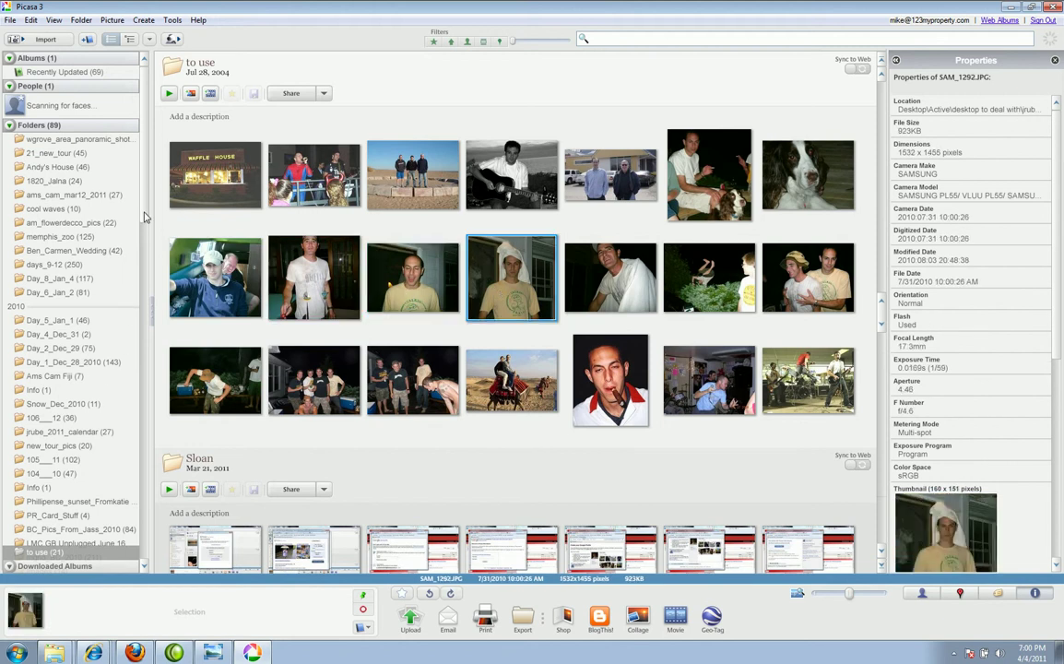
# Step: Browse the photo library to examine how the pictures are grouped by folder
pyautogui.moveTo(141, 195)
pyautogui.mouseDown()
pyautogui.moveTo(143, 505)
pyautogui.moveTo(138, 206)
pyautogui.mouseUp()
pyautogui.moveTo(880, 317); pyautogui.dragTo(884, 337)
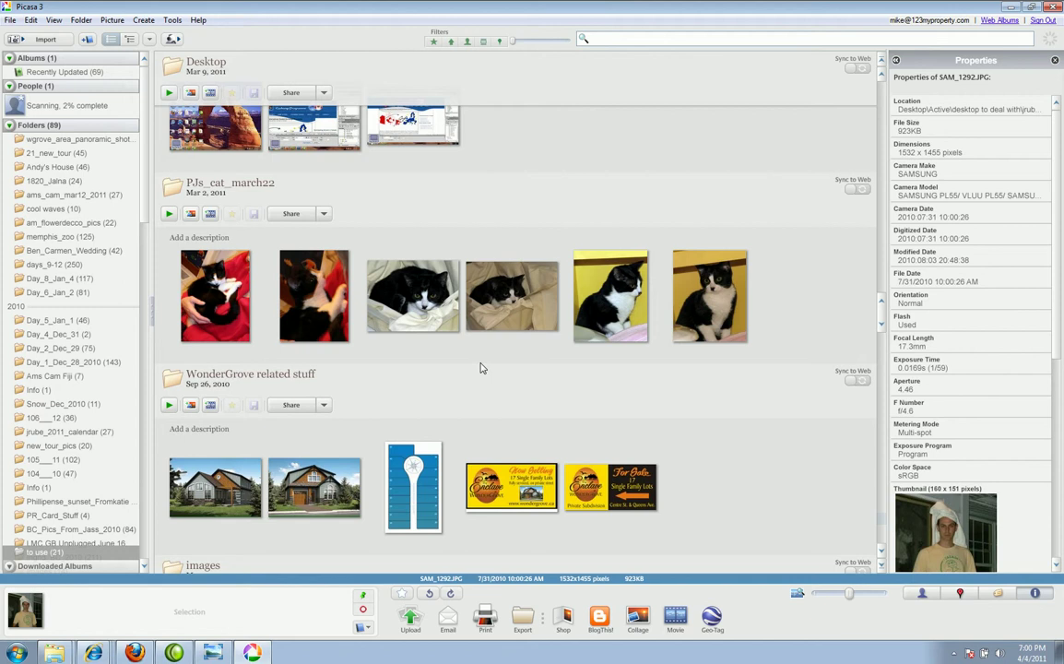
pyautogui.scroll(2, 479, 368)
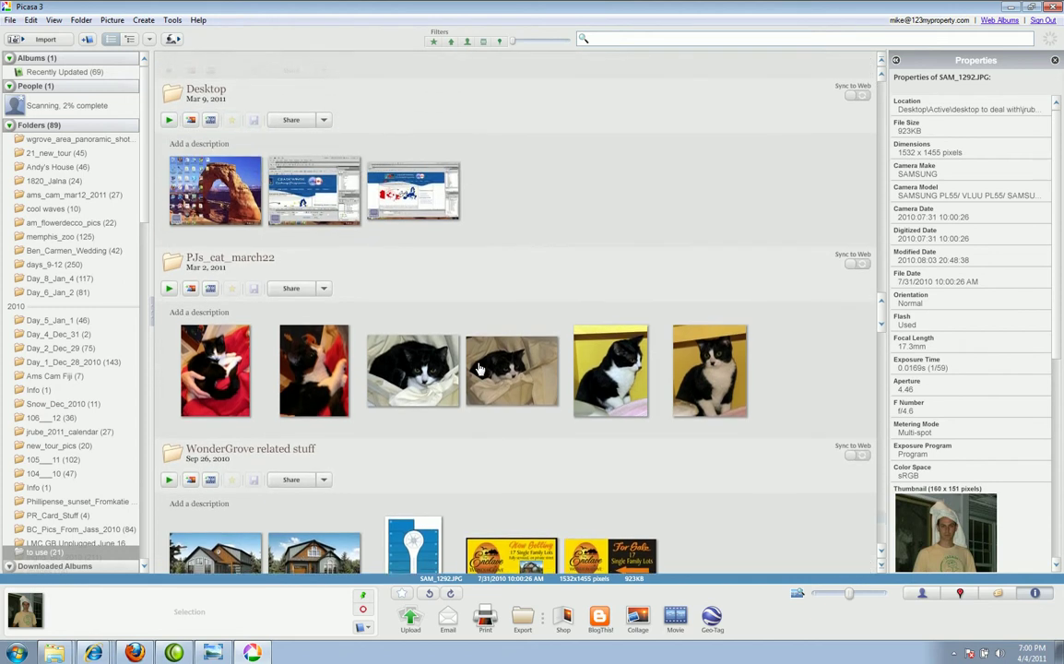
pyautogui.scroll(2, 233, 397)
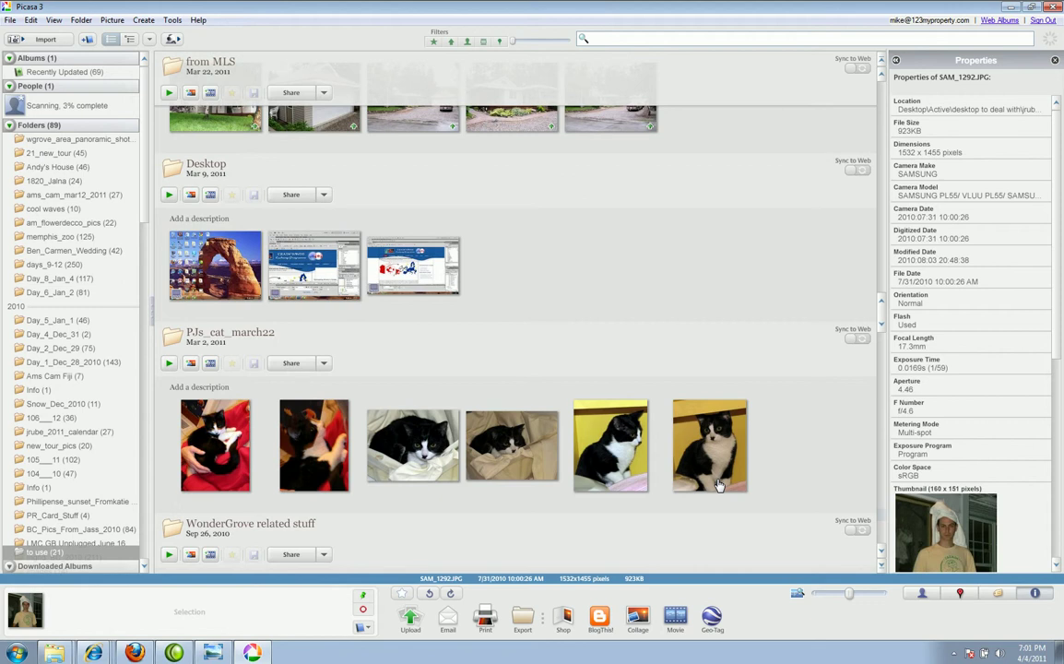
pyautogui.scroll(-2, 719, 485)
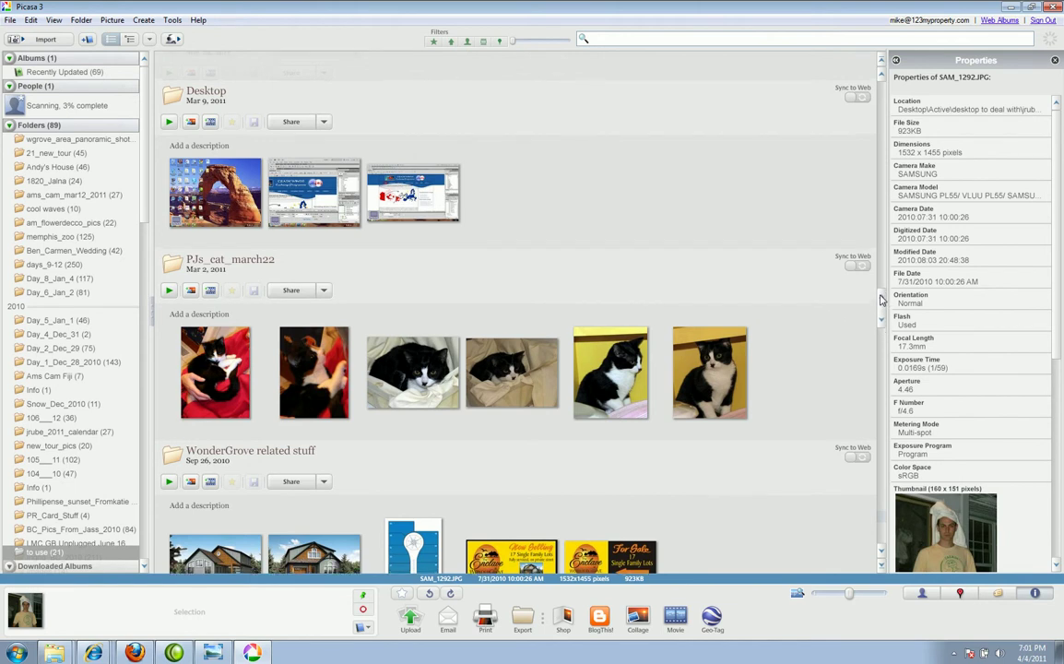
pyautogui.scroll(1, 824, 302)
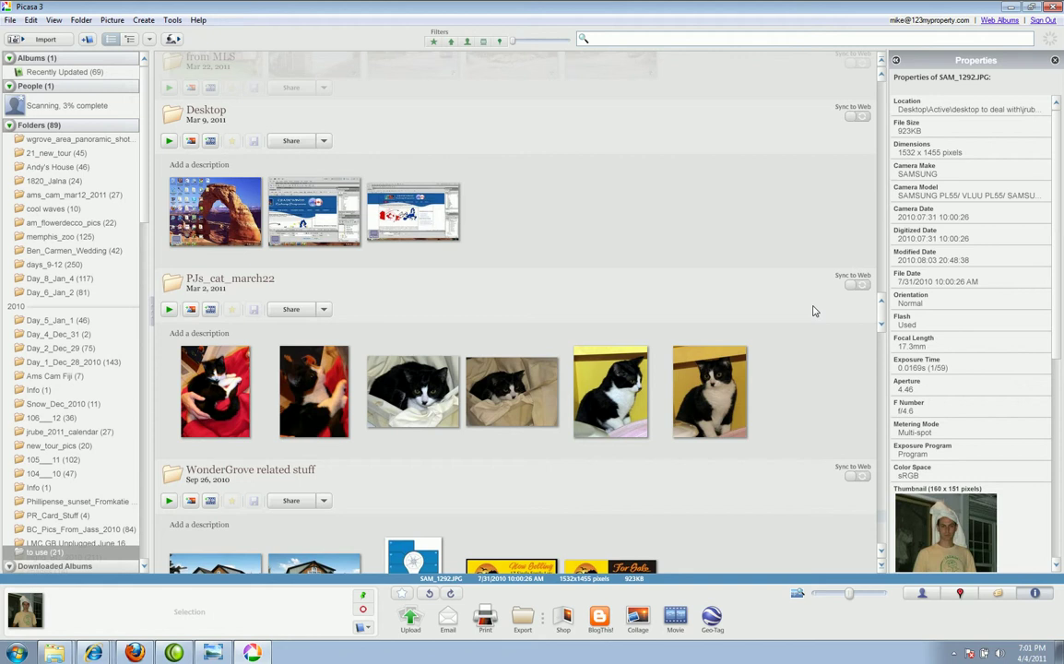
pyautogui.moveTo(881, 310); pyautogui.dragTo(883, 62)
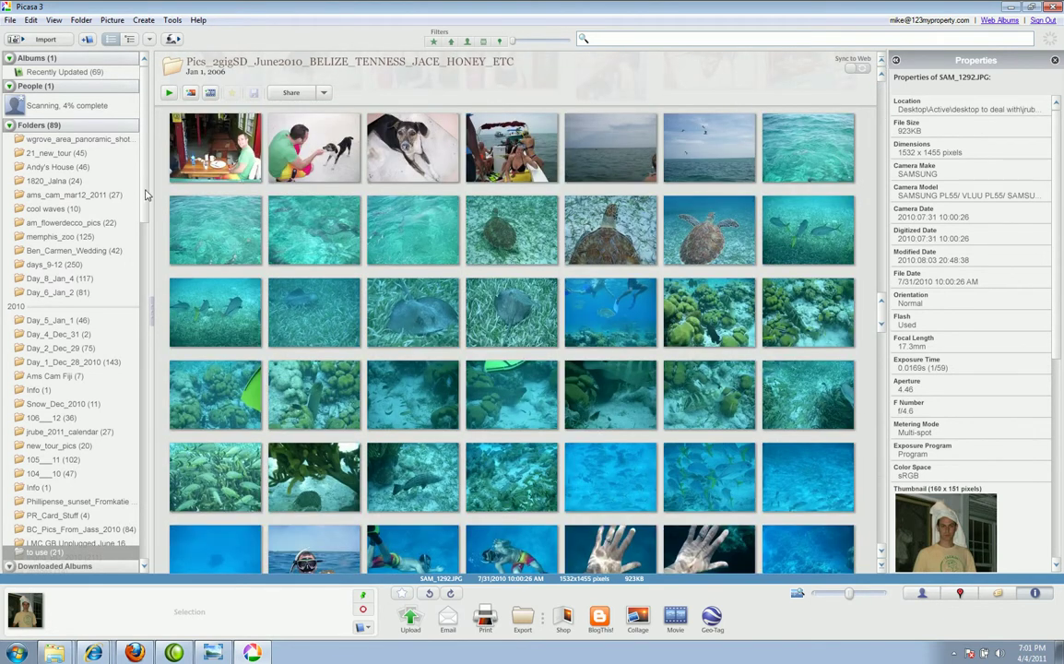
# Step: Create a new album named "tester" and display it
pyautogui.click(88, 40)
pyautogui.write('tester')
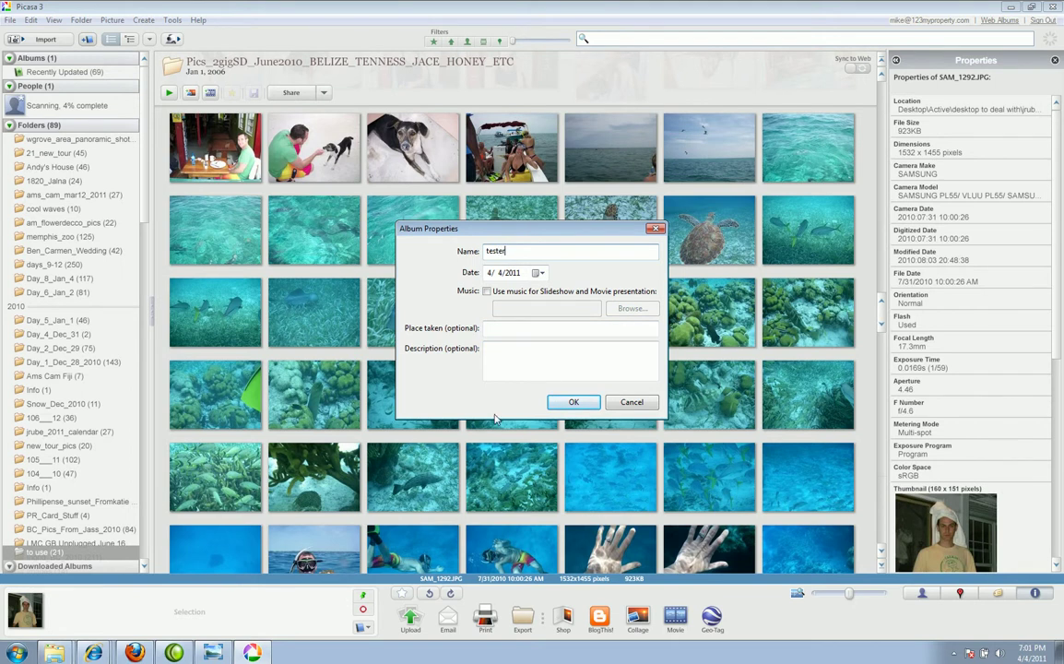
pyautogui.click(573, 403)
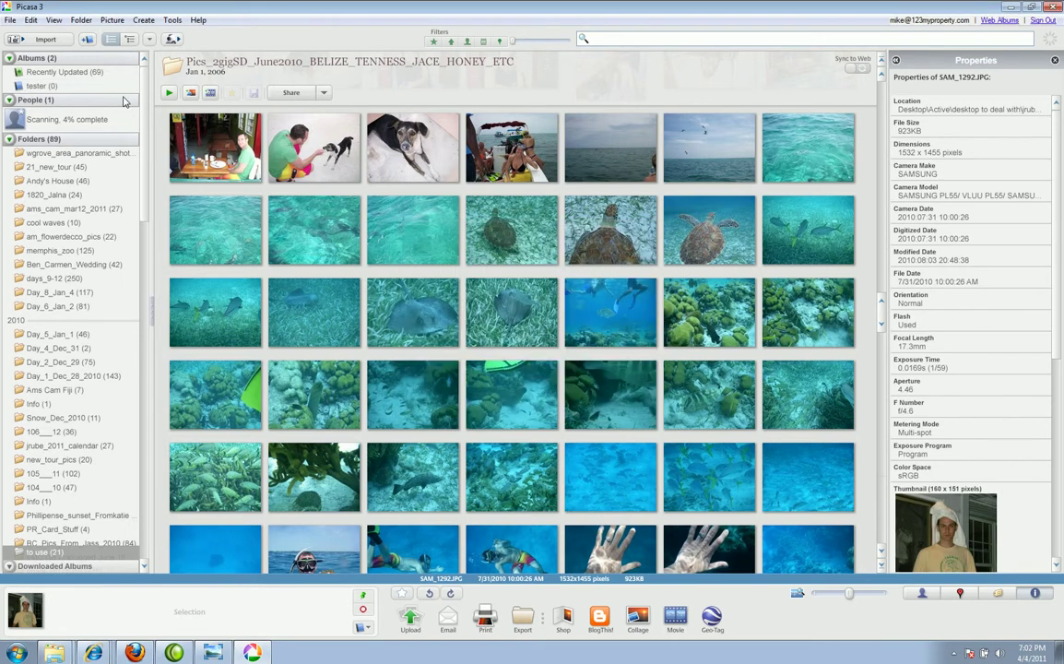
pyautogui.doubleClick(42, 86)
pyautogui.press('Return')
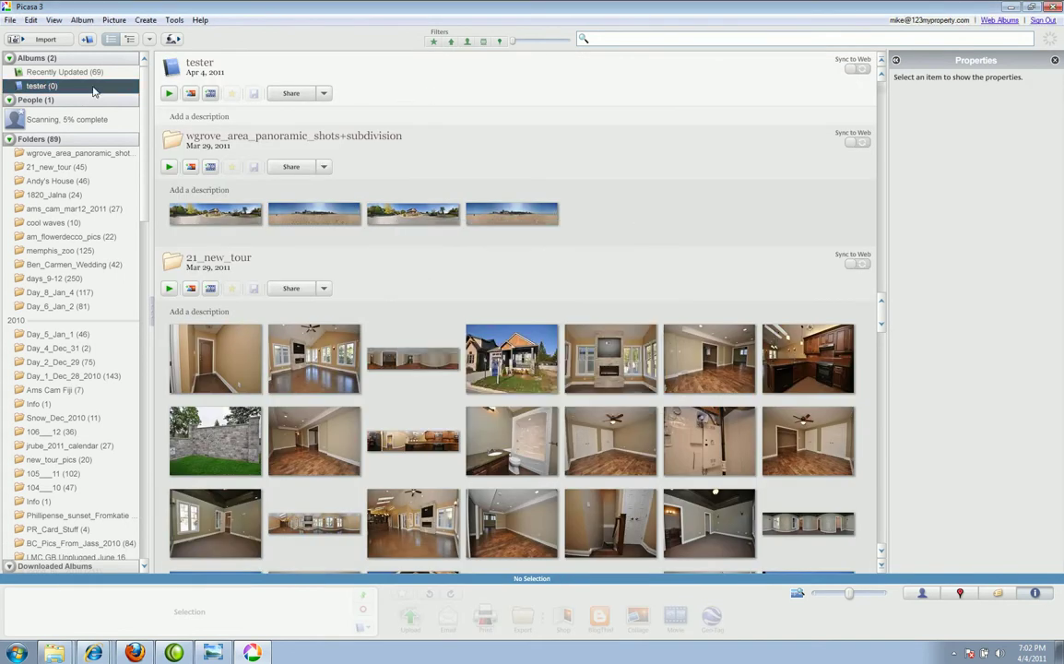
# Step: Add the first two panda clips from the memphis_zoo folder to the tester album
pyautogui.click(62, 238)
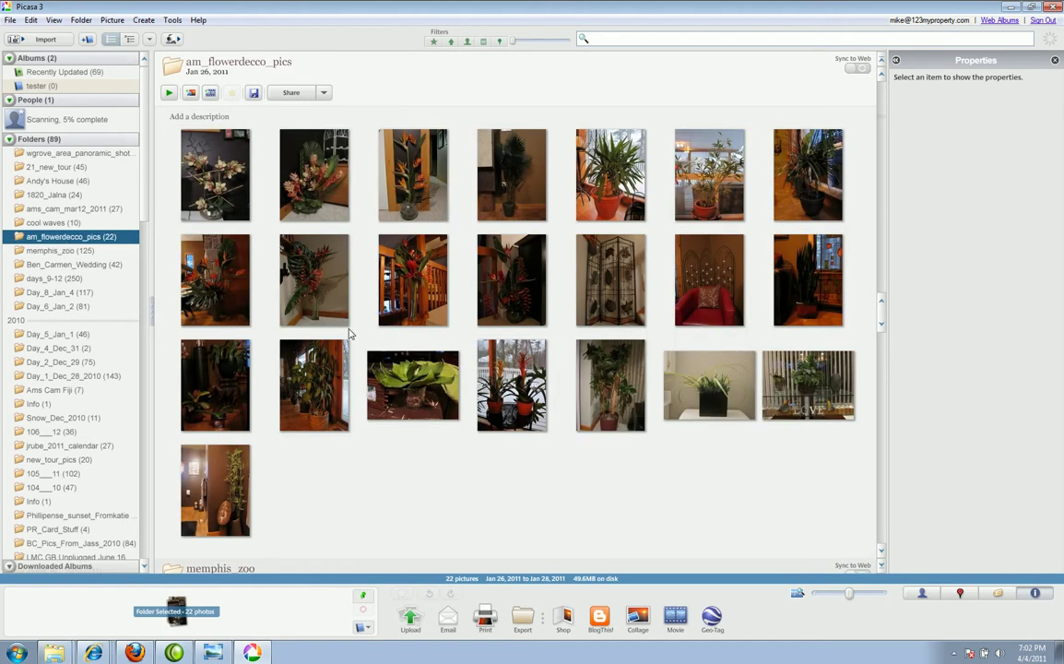
pyautogui.click(72, 253)
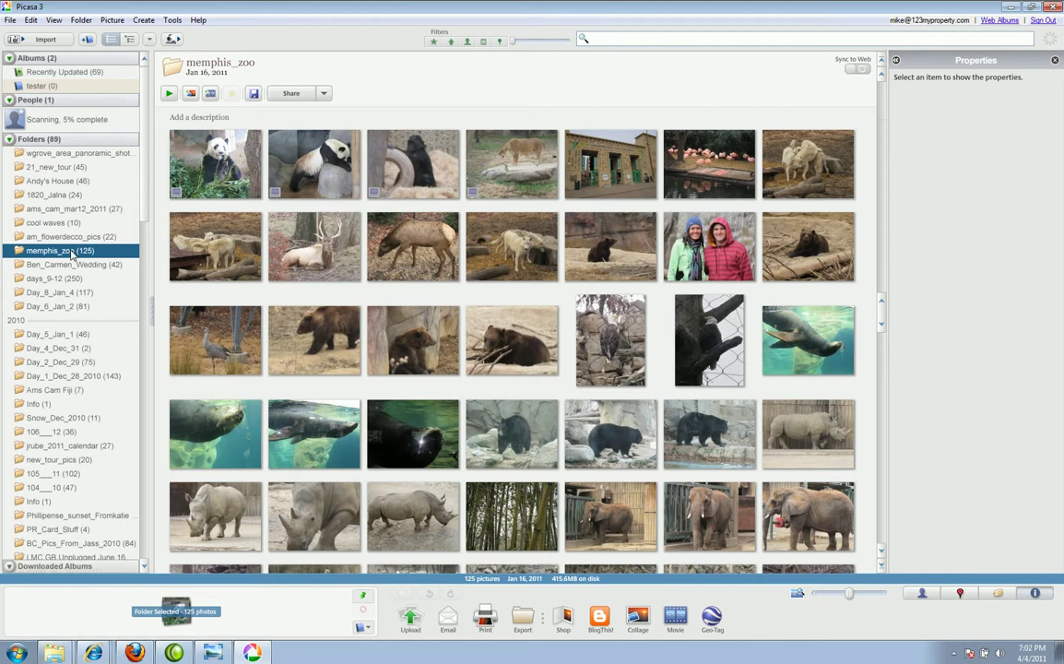
pyautogui.click(220, 172)
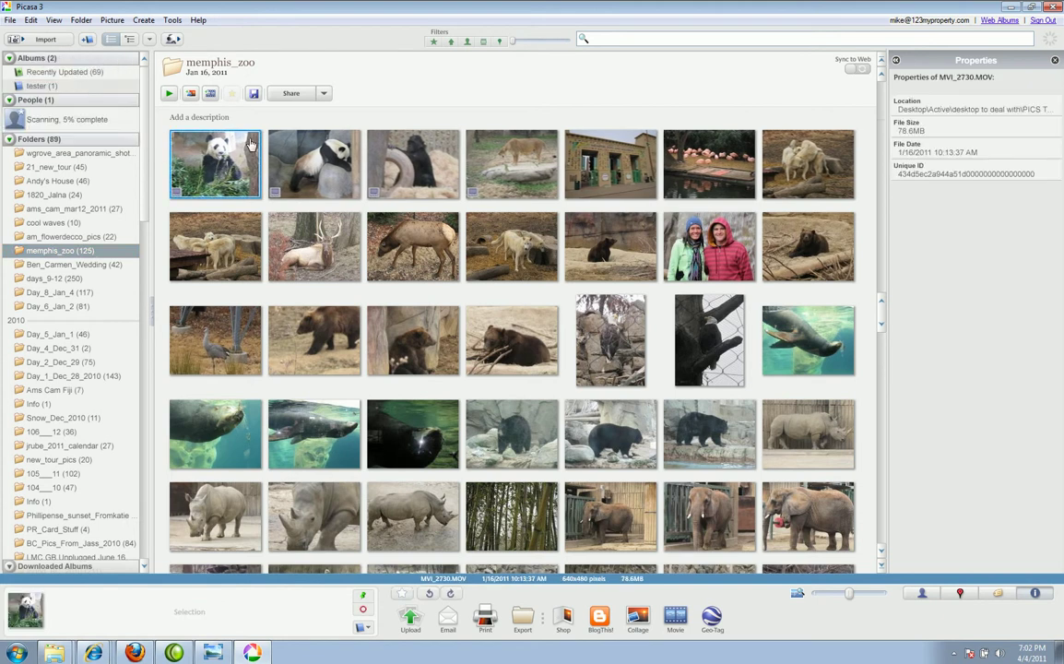
pyautogui.press('Right')
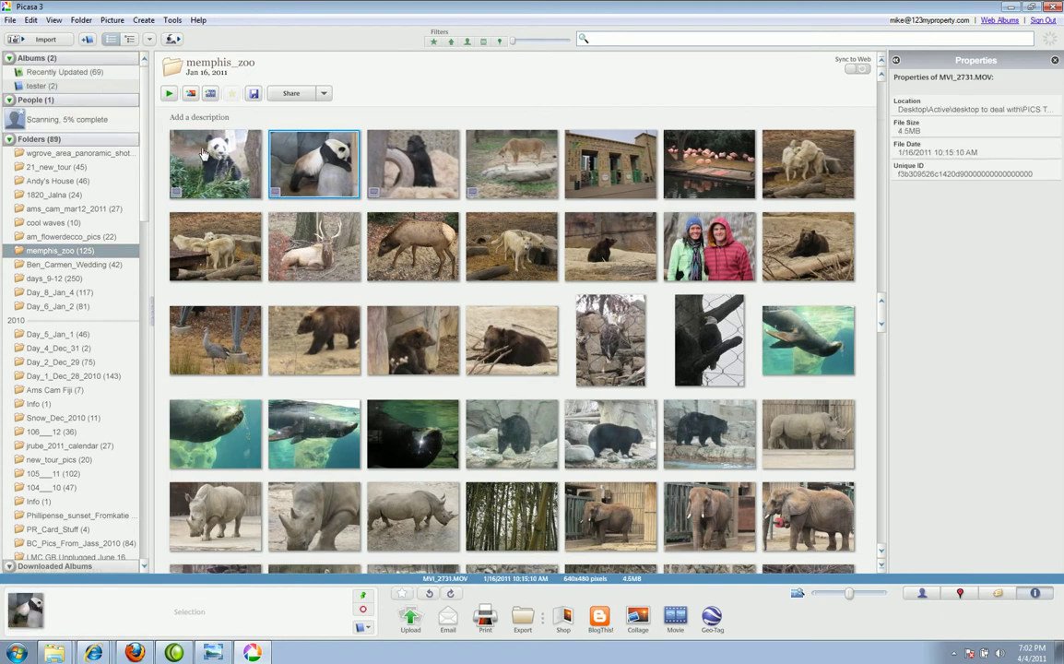
# Step: Add the first four animal photos of memphis_zoo's second row to the tester album and display the album
pyautogui.click(222, 231)
pyautogui.hotkey('shift', 'Right')
pyautogui.hotkey('shift', 'Right')
pyautogui.hotkey('shift', 'Right')
pyautogui.moveTo(256, 241); pyautogui.dragTo(91, 84)
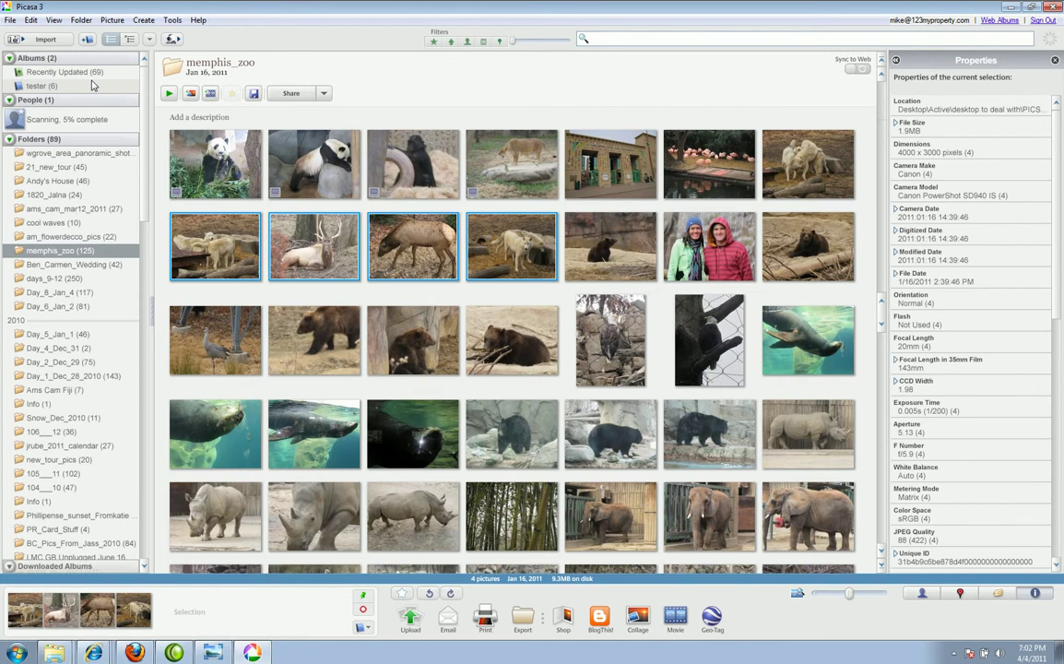
pyautogui.doubleClick(65, 86)
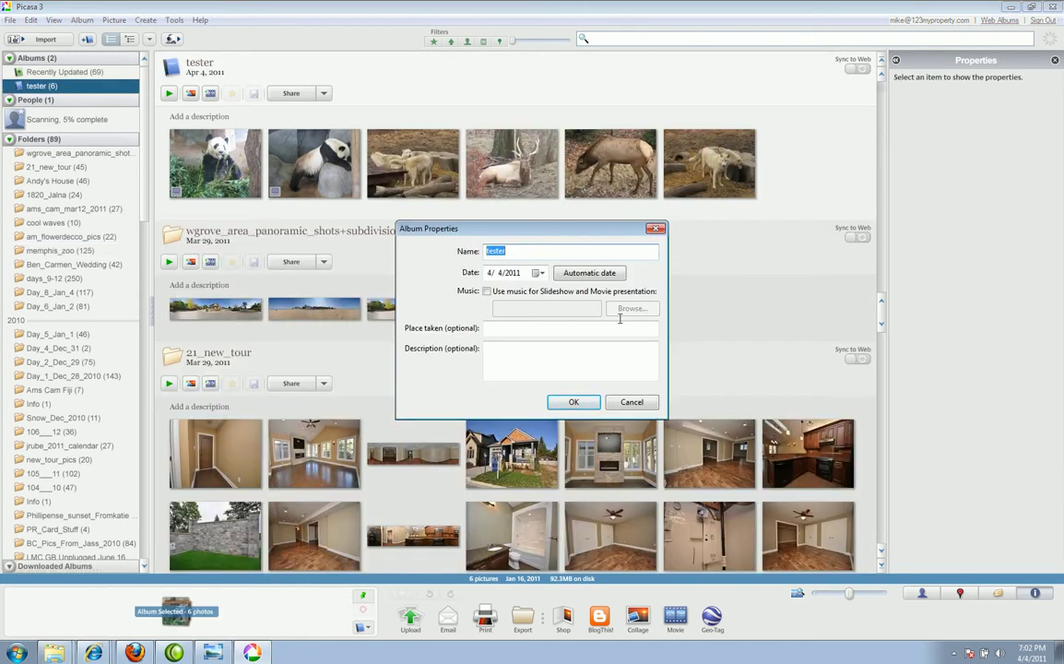
pyautogui.click(574, 402)
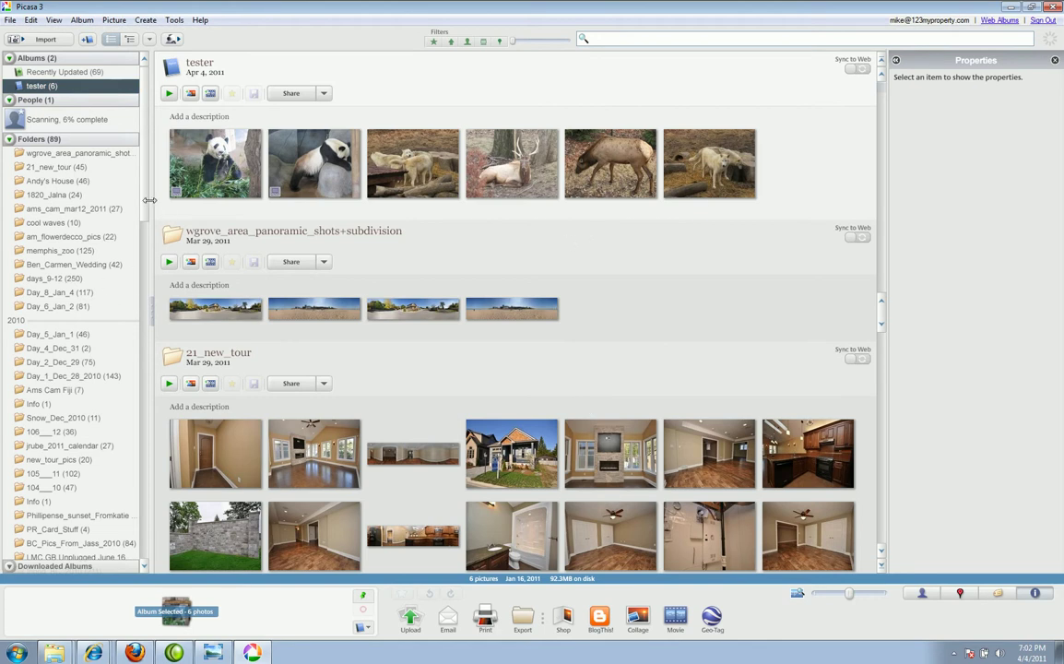
# Step: Open the Underwater Cam folder dated Jan 12, 2007
pyautogui.scroll(-5, 148, 256)
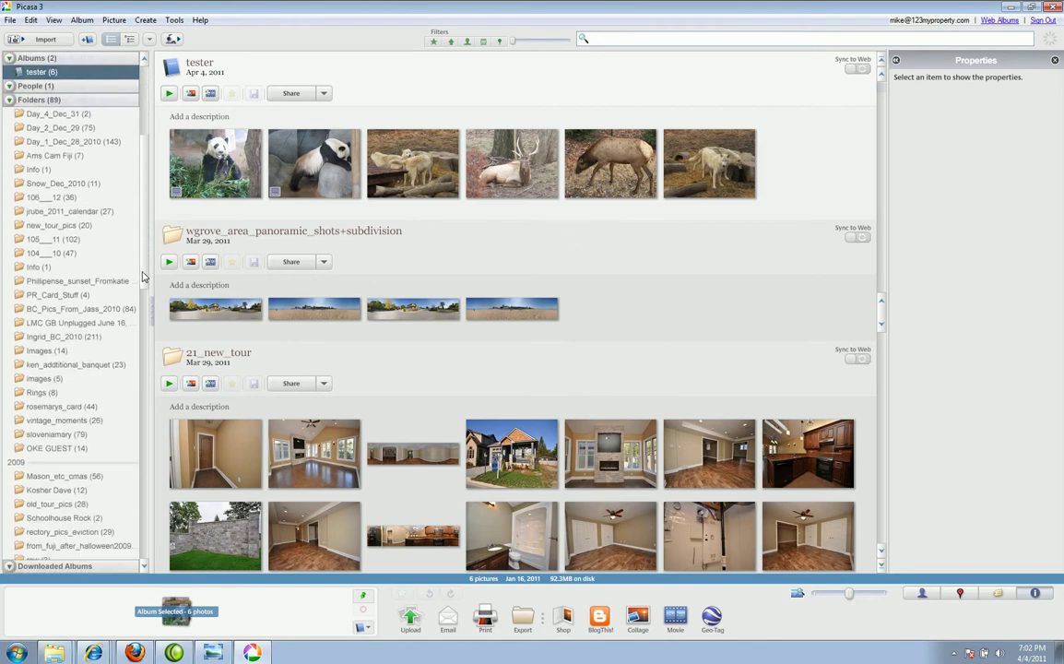
pyautogui.scroll(-2, 143, 272)
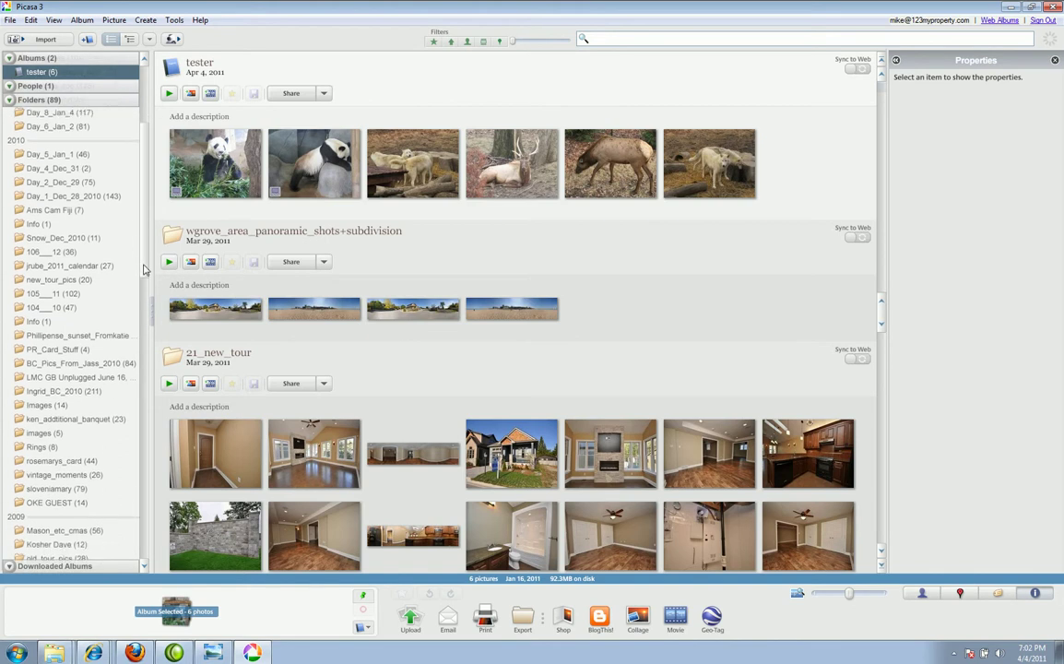
pyautogui.scroll(-3, 143, 277)
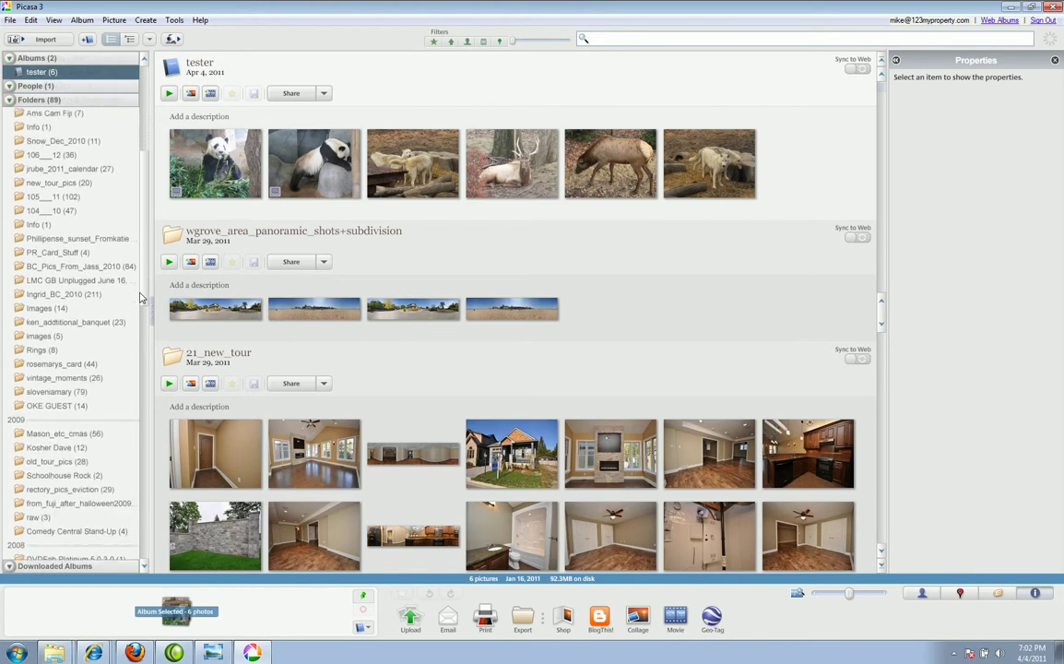
pyautogui.scroll(-5, 142, 304)
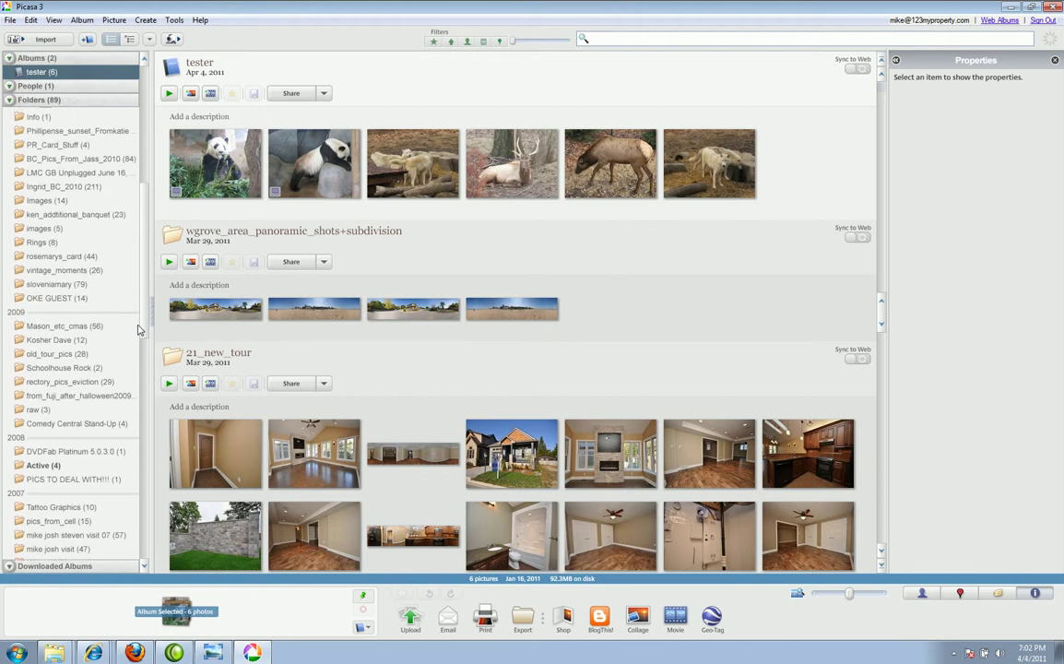
pyautogui.scroll(-5, 142, 346)
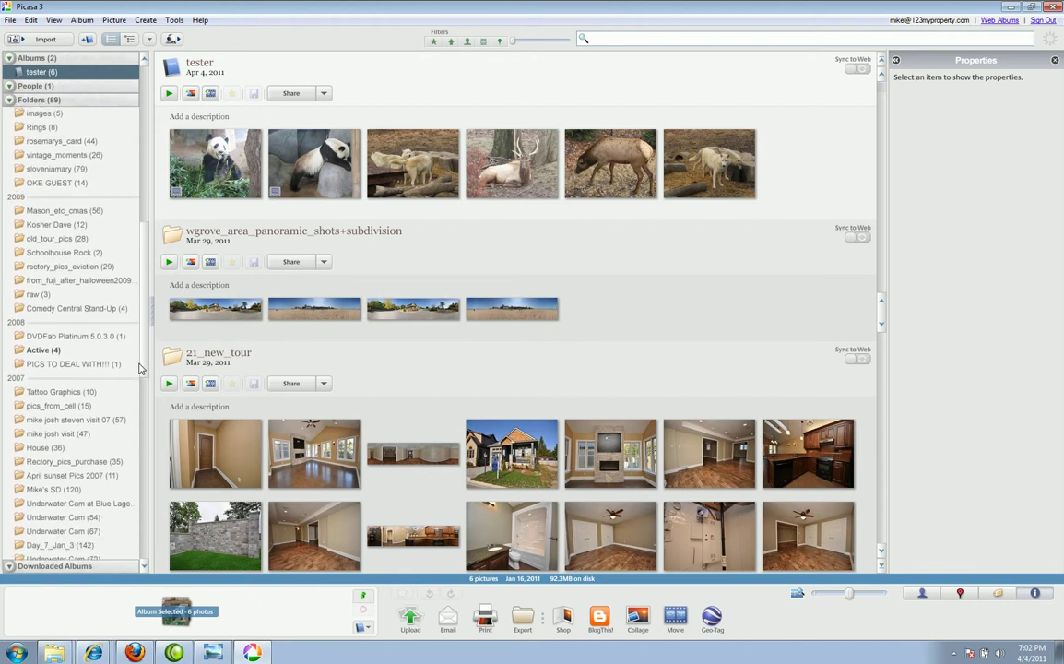
pyautogui.scroll(-5, 140, 380)
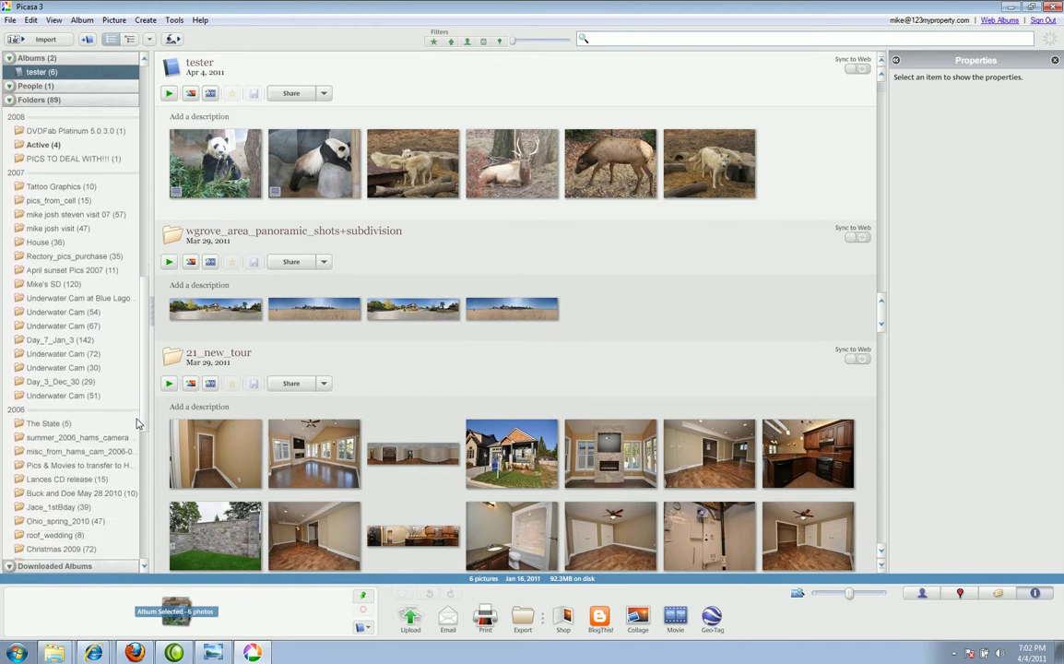
pyautogui.click(65, 312)
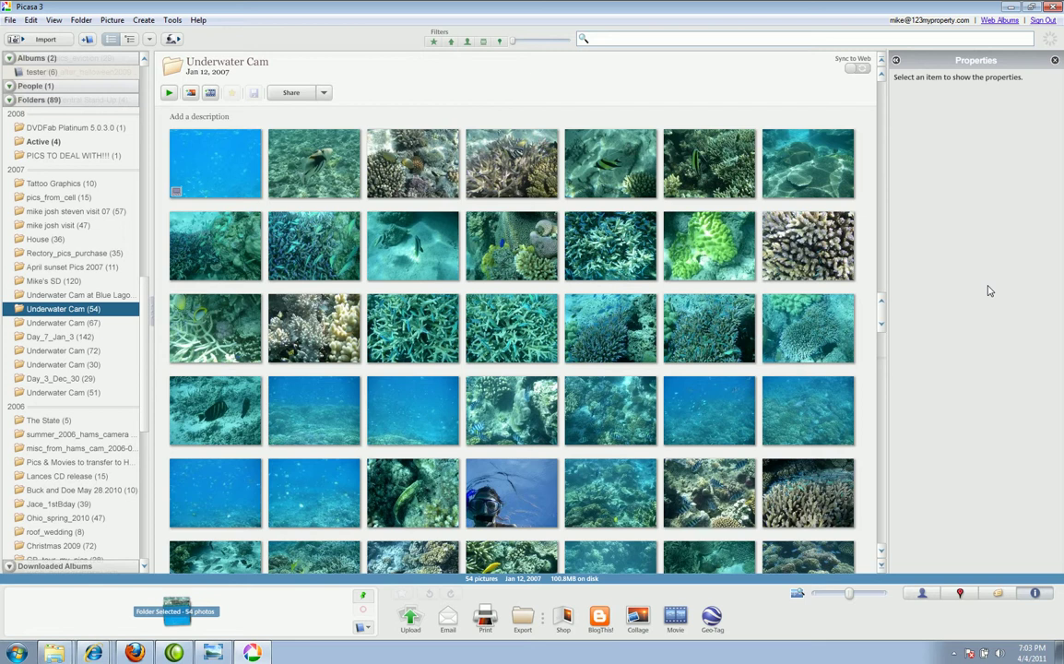
# Step: Add the striped-fish, sandy-bottom fish, snorkeler and yellow-fish photos from the Jan 12, 2007 Underwater Cam folder to the tester album and display the album
pyautogui.click(621, 180)
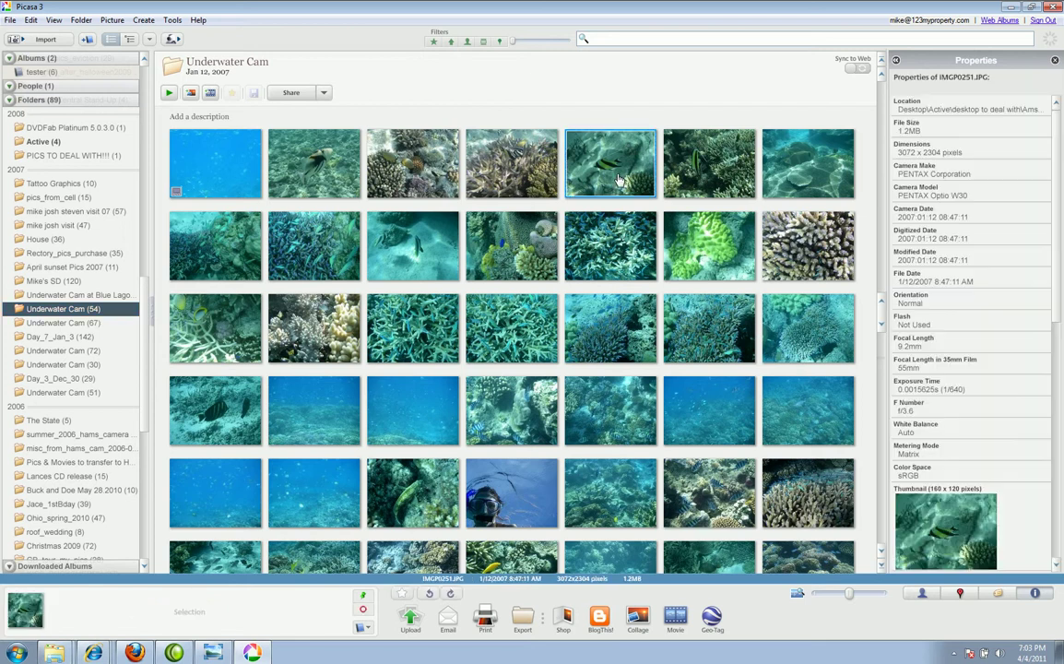
pyautogui.keyDown('ctrl'); pyautogui.click(372, 222); pyautogui.keyUp('ctrl')
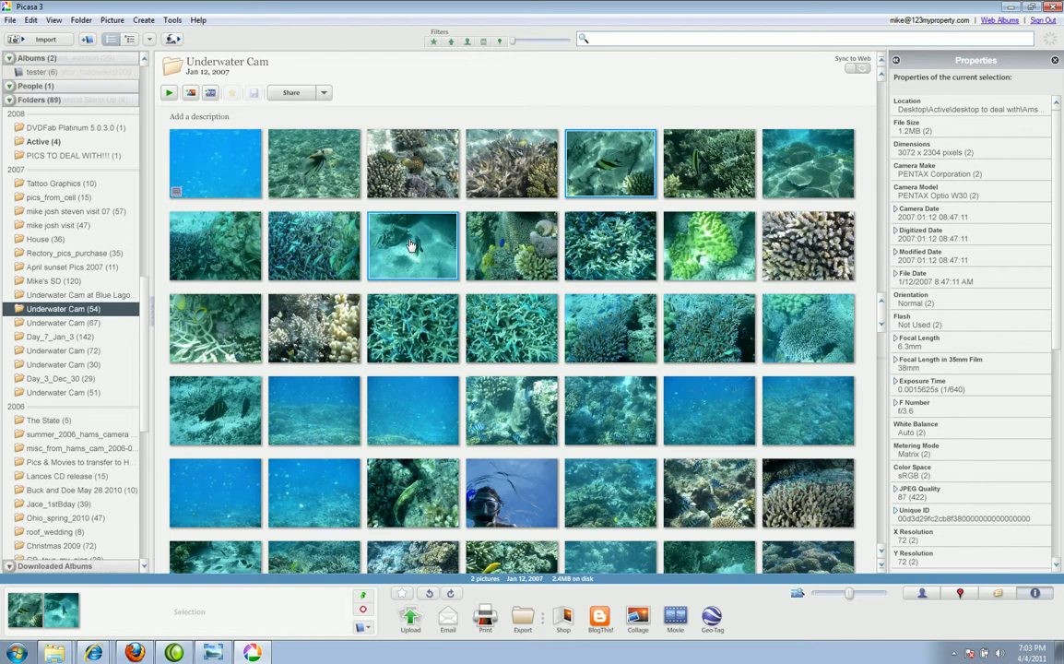
pyautogui.keyDown('ctrl'); pyautogui.click(533, 493); pyautogui.keyUp('ctrl')
pyautogui.moveTo(881, 312); pyautogui.dragTo(880, 366)
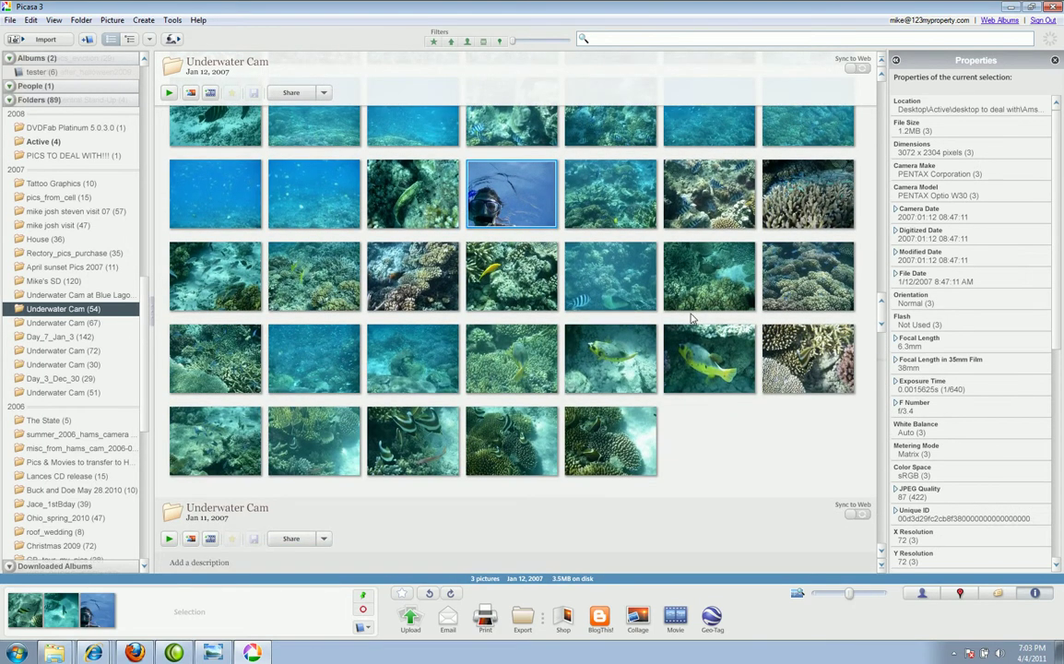
pyautogui.keyDown('ctrl'); pyautogui.click(621, 295); pyautogui.keyUp('ctrl')
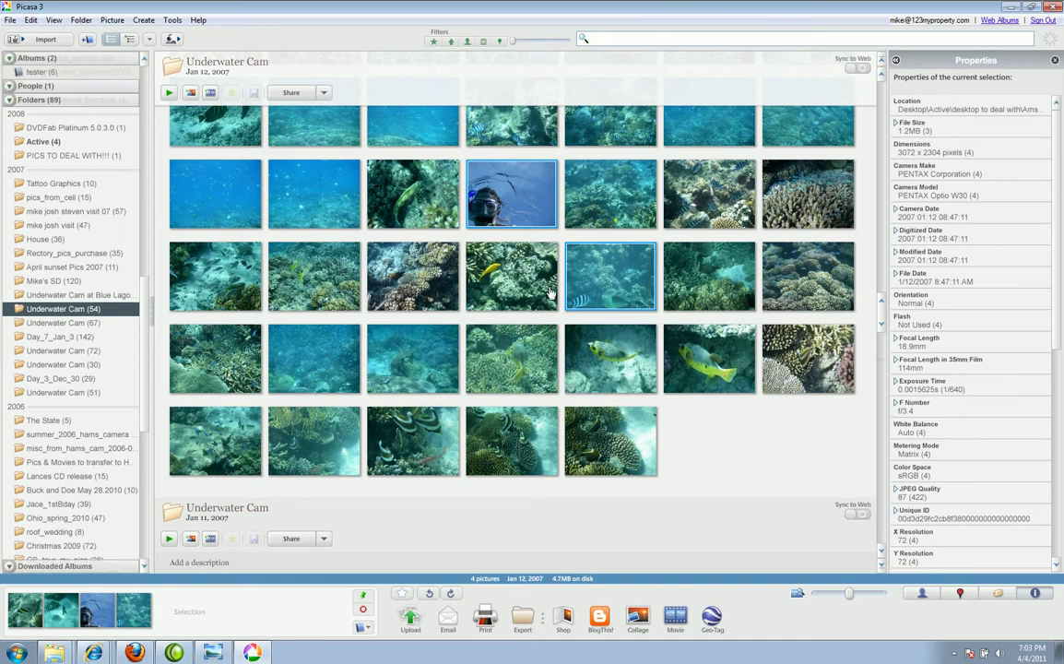
pyautogui.keyDown('ctrl'); pyautogui.click(484, 267); pyautogui.keyUp('ctrl')
pyautogui.keyDown('ctrl'); pyautogui.click(576, 277); pyautogui.keyUp('ctrl')
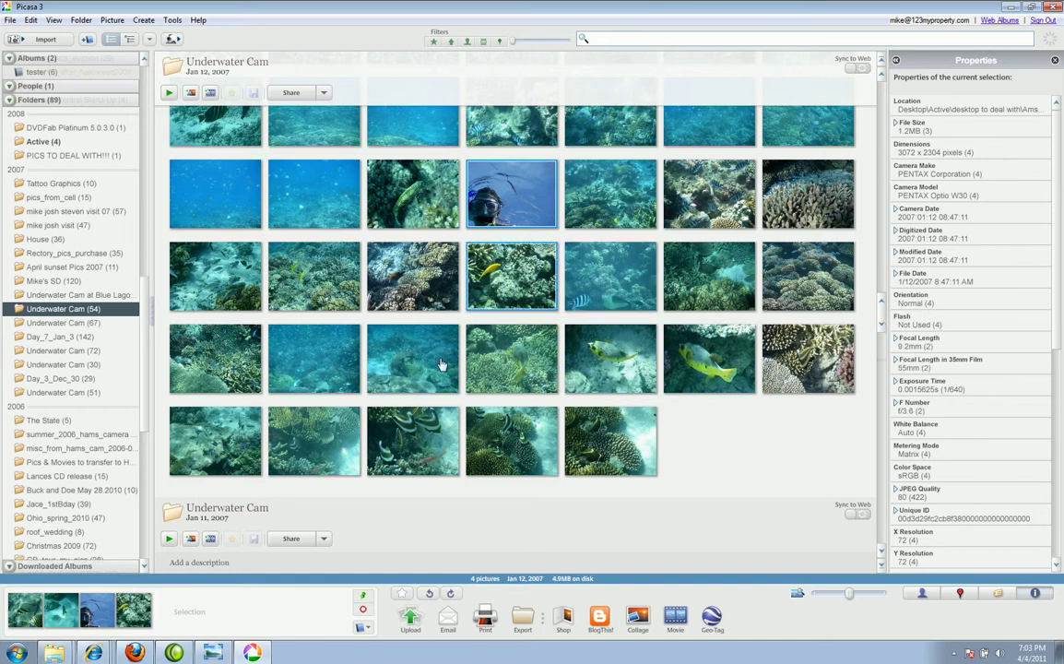
pyautogui.scroll(10, 884, 328)
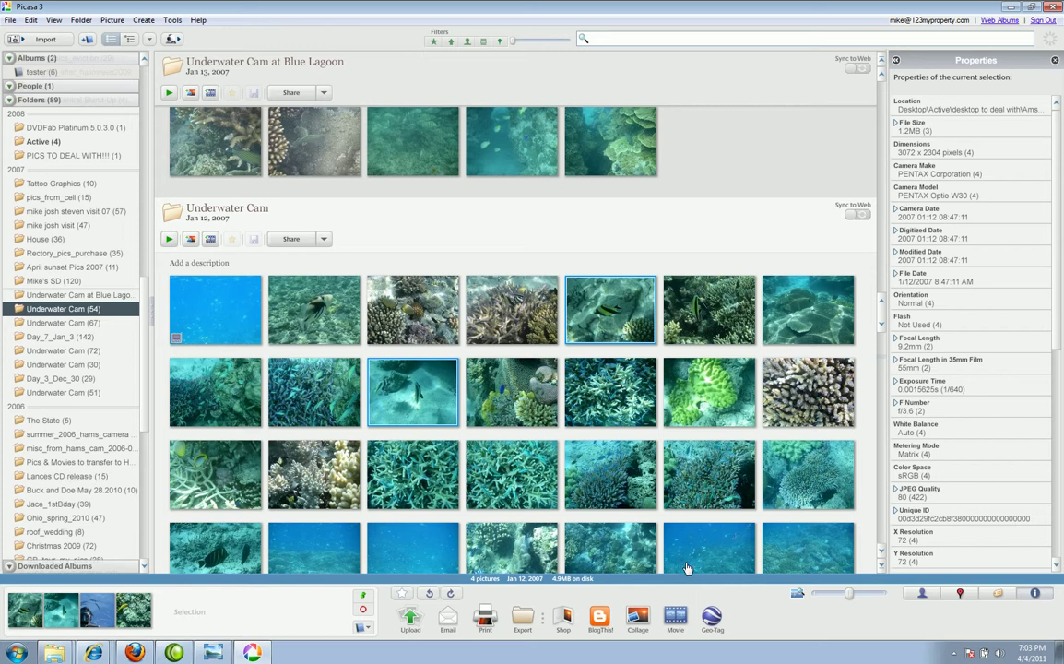
pyautogui.moveTo(426, 392); pyautogui.dragTo(75, 71)
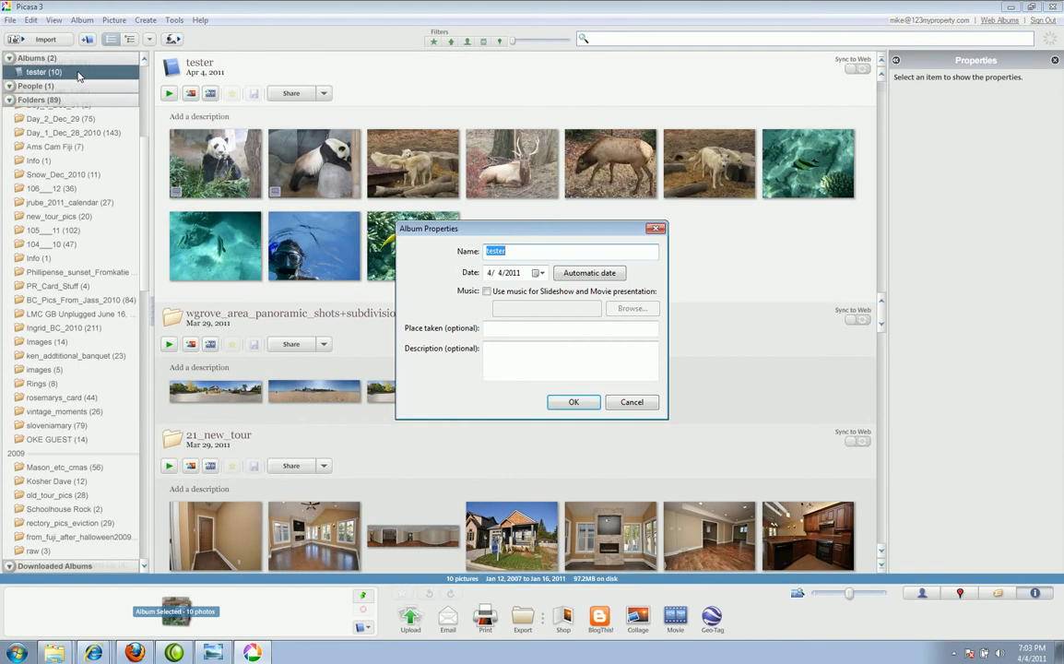
pyautogui.doubleClick(74, 71)
pyautogui.click(633, 403)
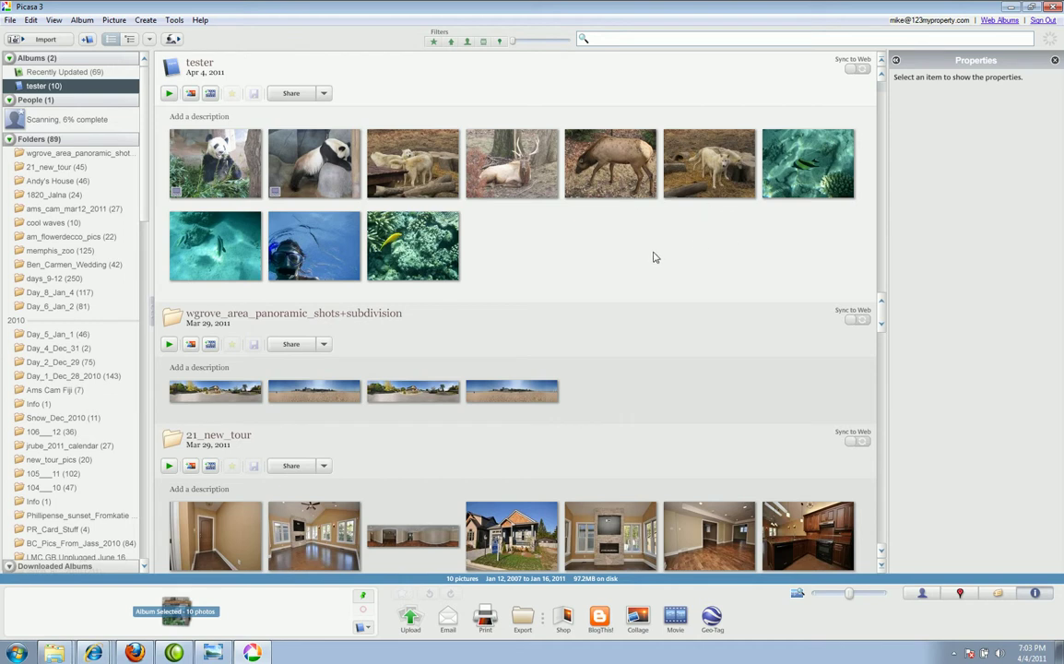
pyautogui.click(213, 241)
pyautogui.click(423, 271)
pyautogui.click(567, 232)
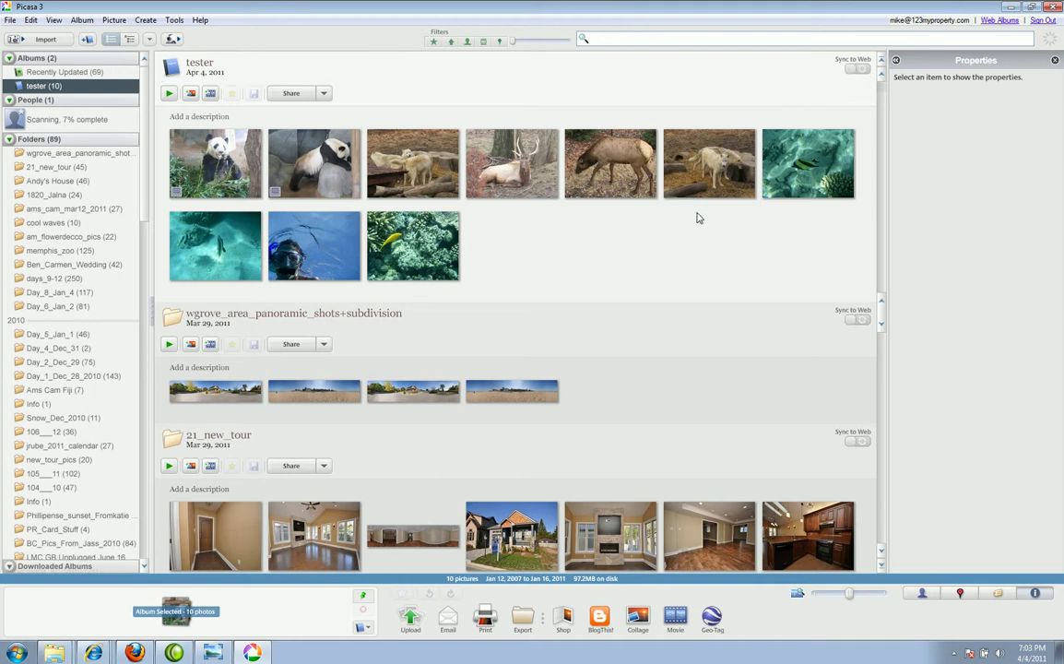
# Step: Sync the tester album to Web Albums at 1600 pixel maximum width, visible to anyone with the link
pyautogui.click(863, 70)
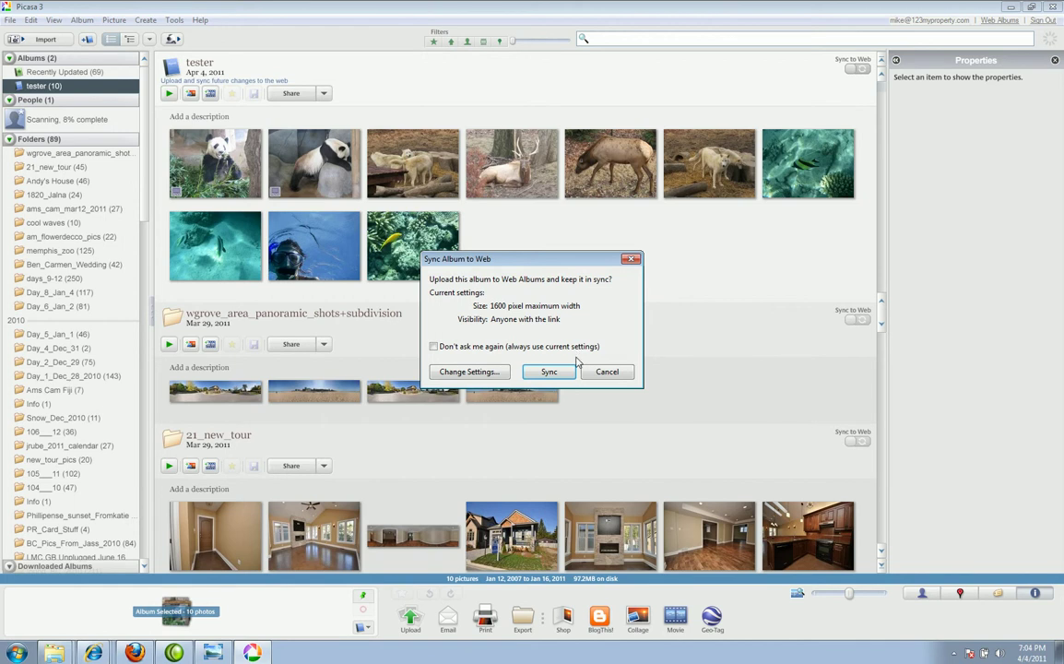
pyautogui.click(550, 372)
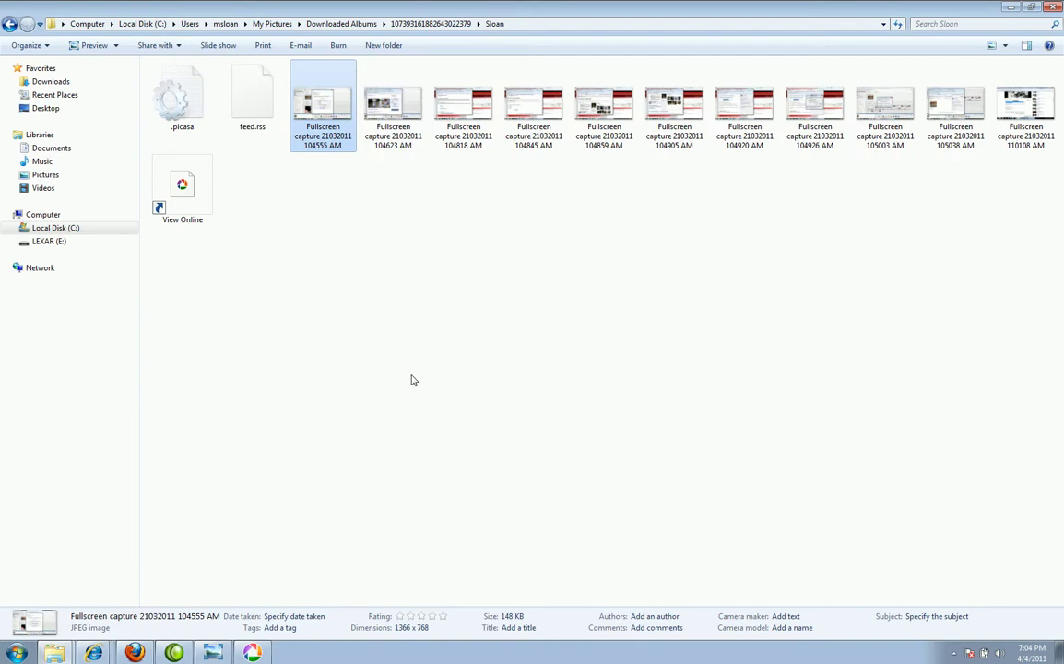
pyautogui.doubleClick(322, 136)
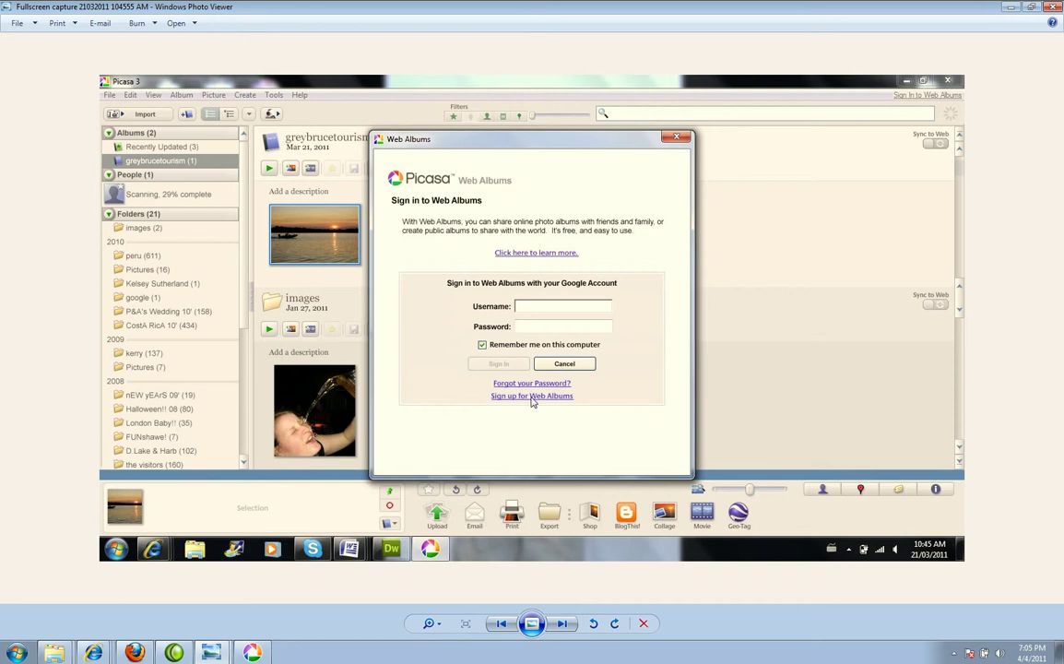
pyautogui.click(562, 625)
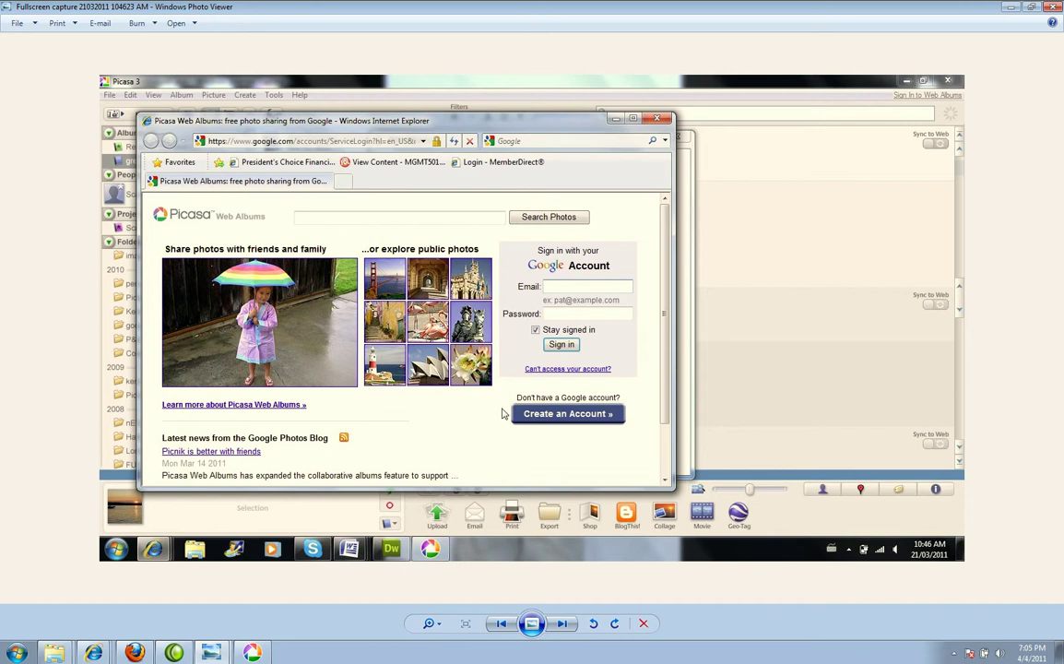
pyautogui.click(560, 625)
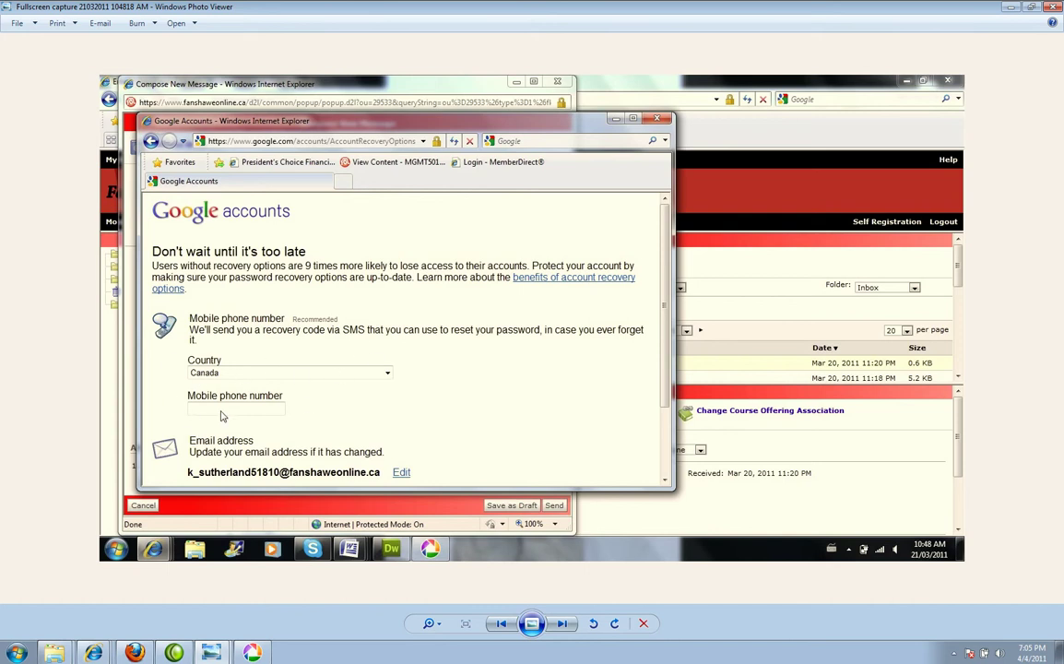
pyautogui.click(559, 626)
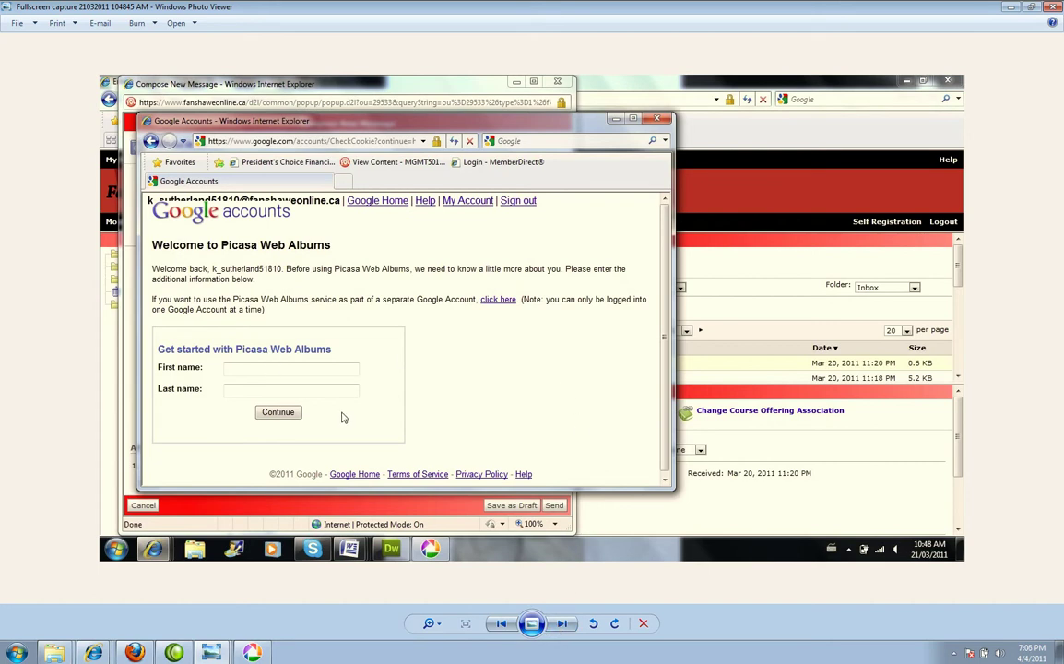
pyautogui.click(562, 624)
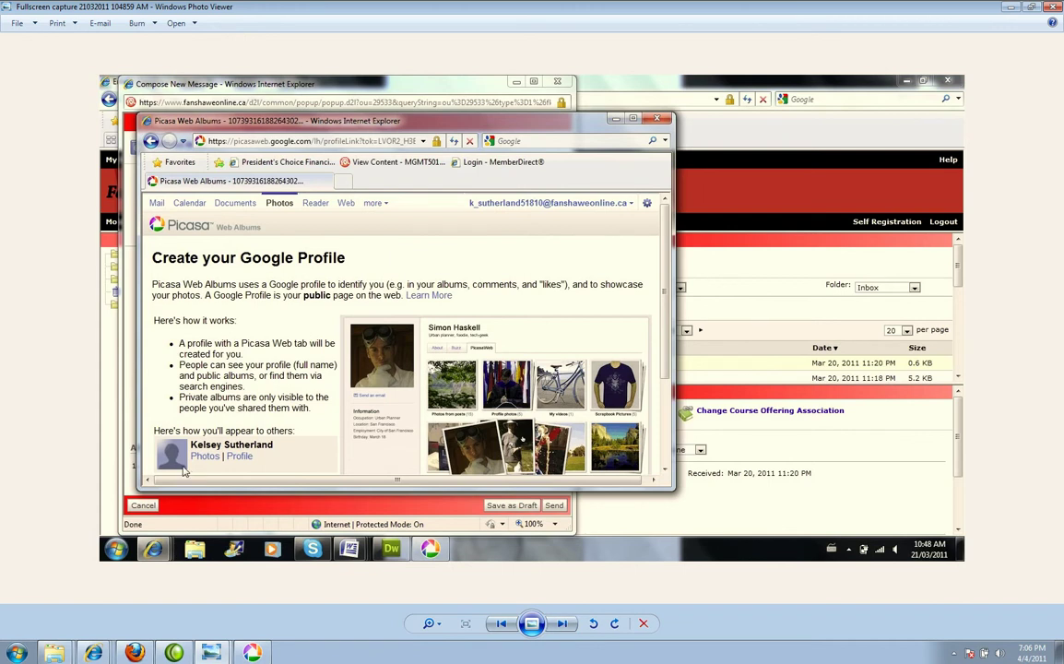
pyautogui.click(562, 627)
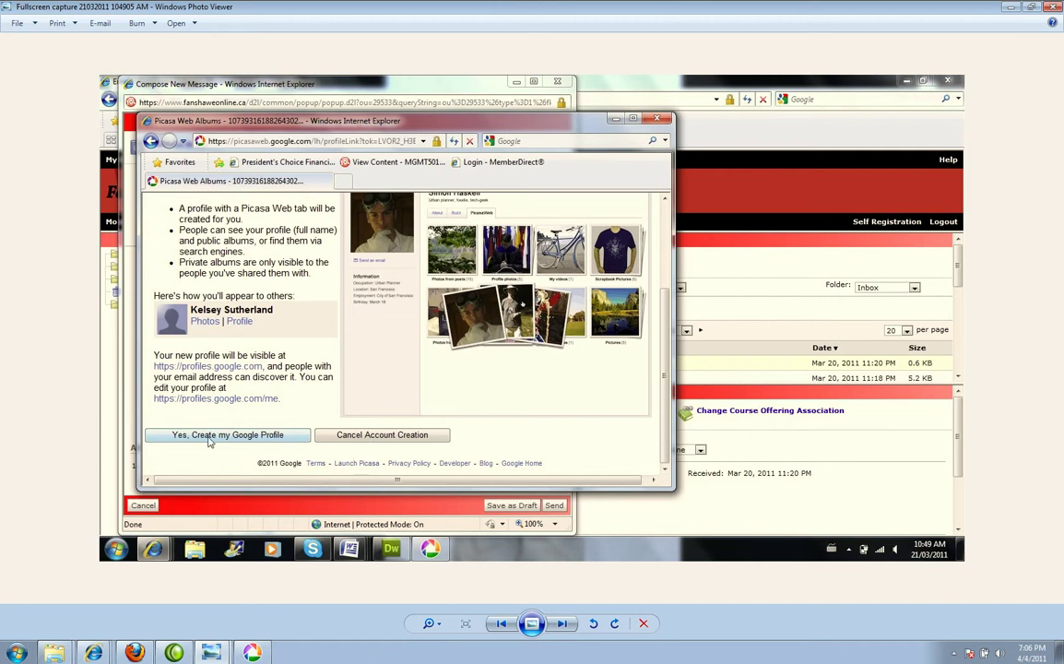
# Step: Examine the captures on launching Picasa from the Web Albums home page, syncing the greybrucetourism album and viewing it online
pyautogui.press('Right')
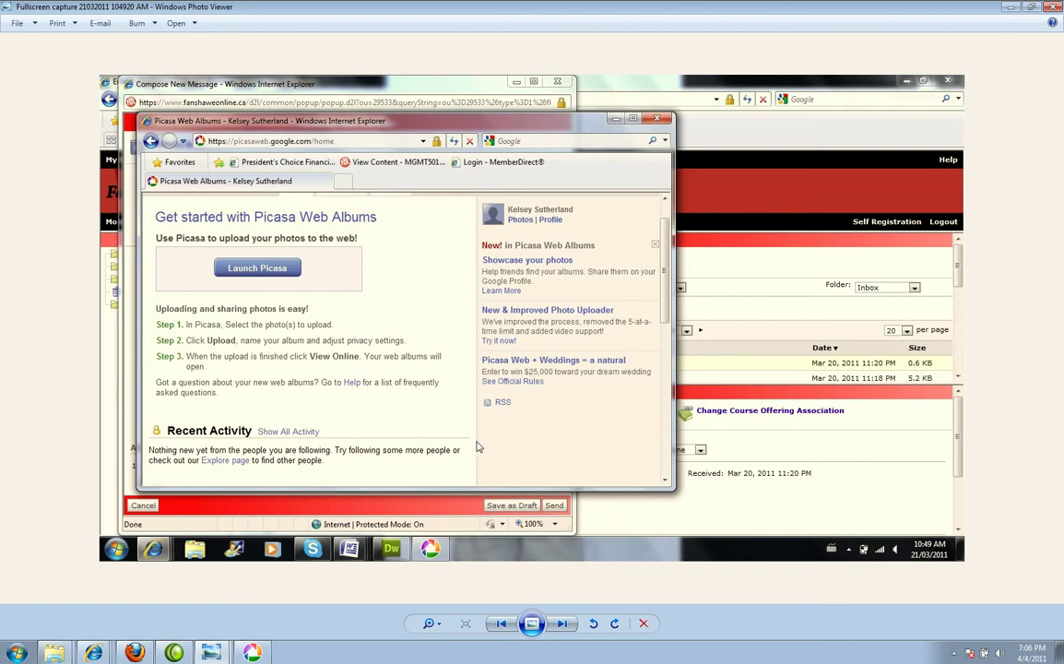
pyautogui.click(501, 624)
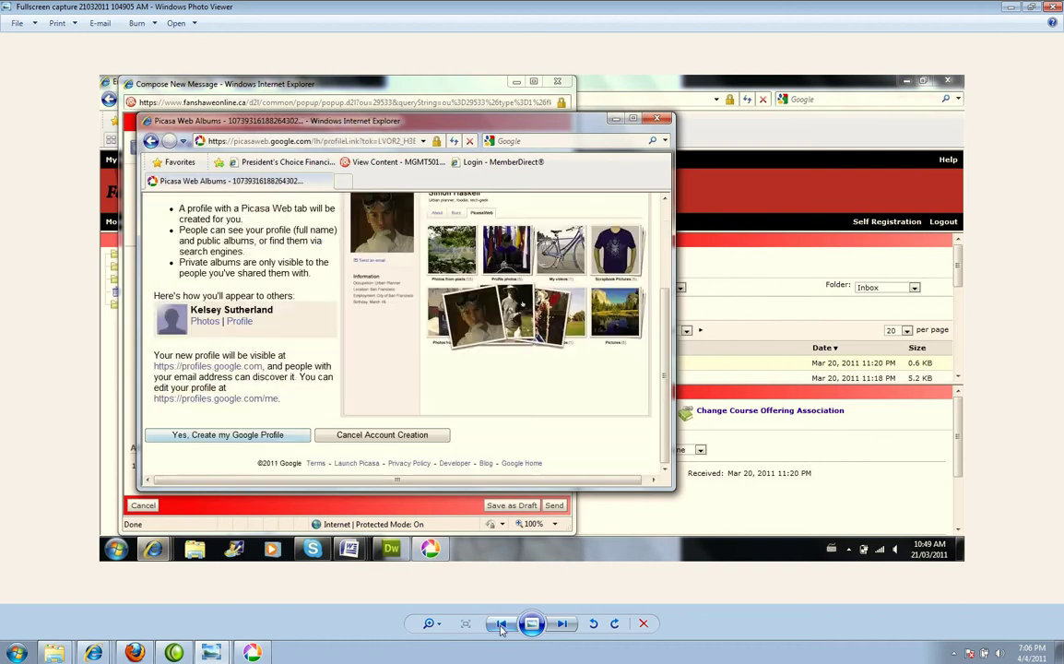
pyautogui.click(559, 631)
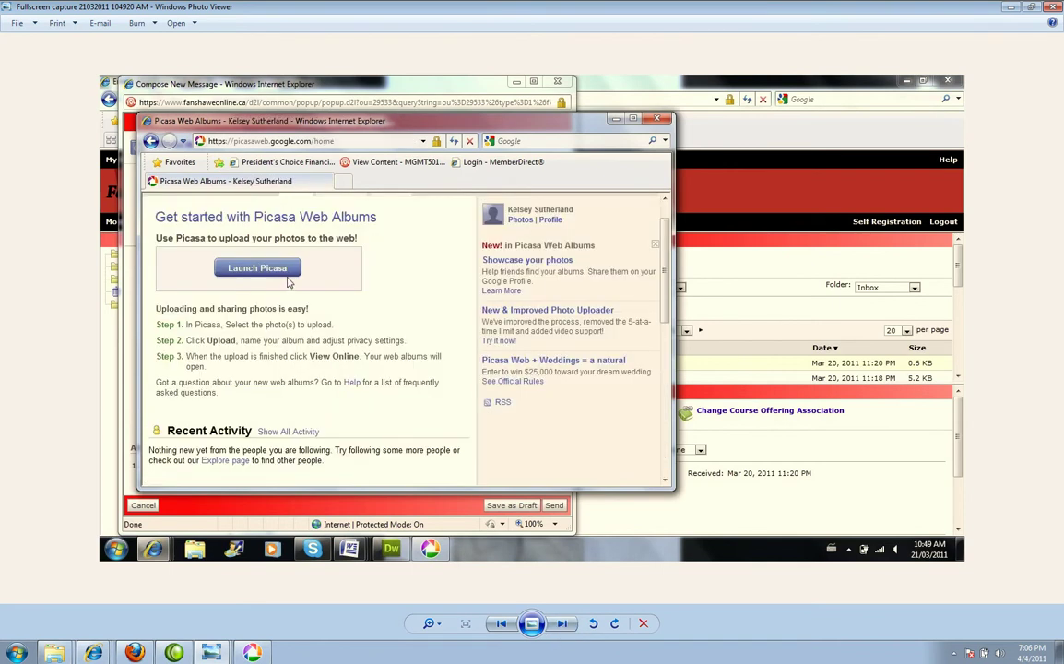
pyautogui.click(559, 627)
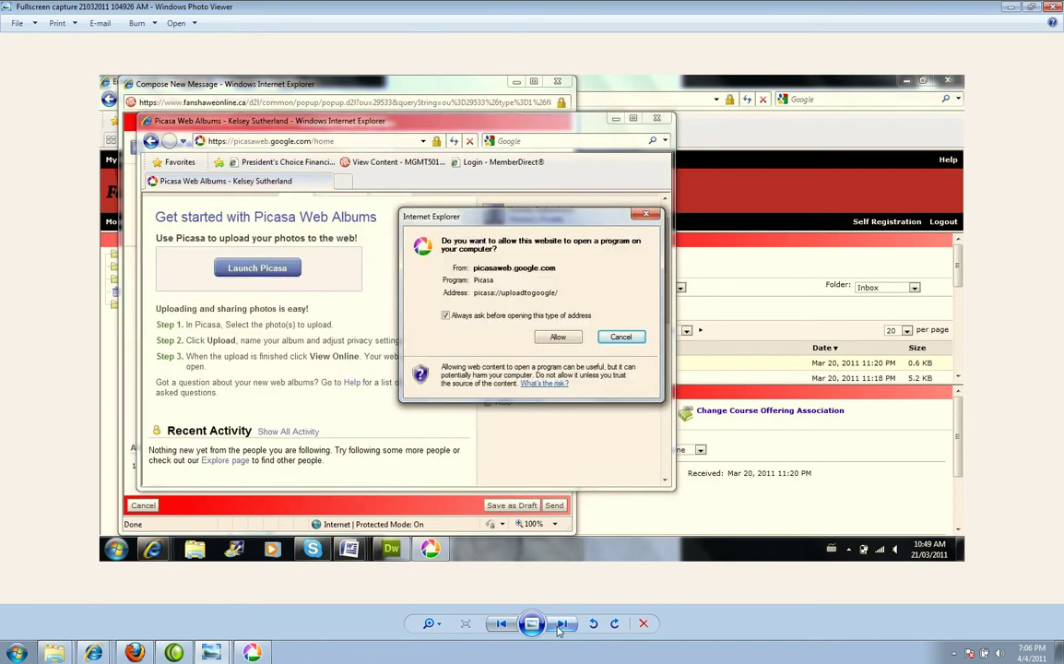
pyautogui.click(558, 629)
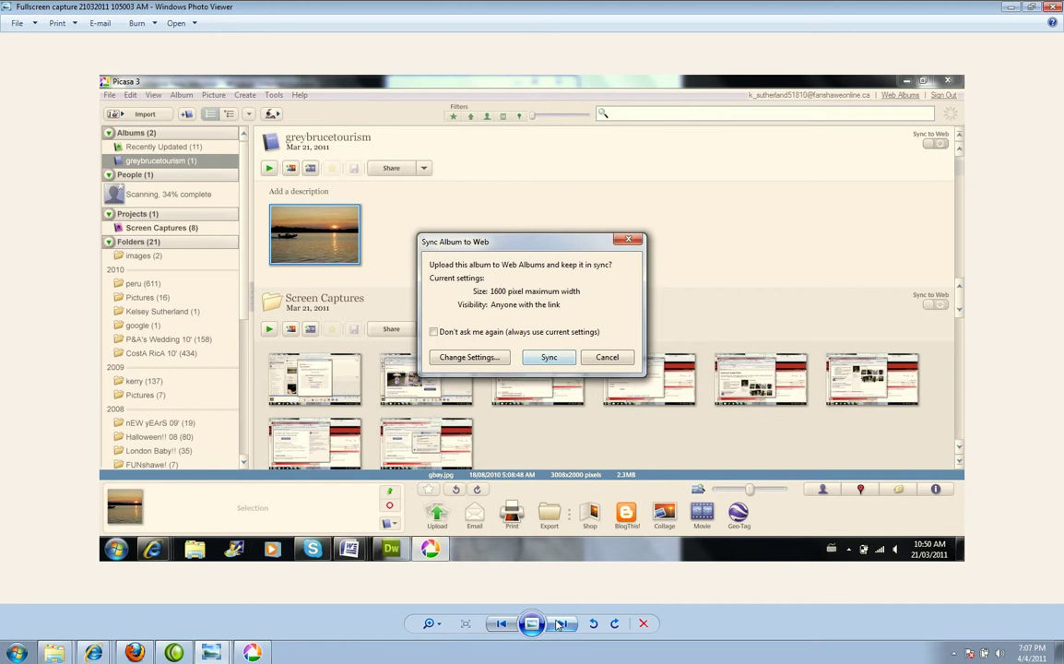
pyautogui.click(558, 625)
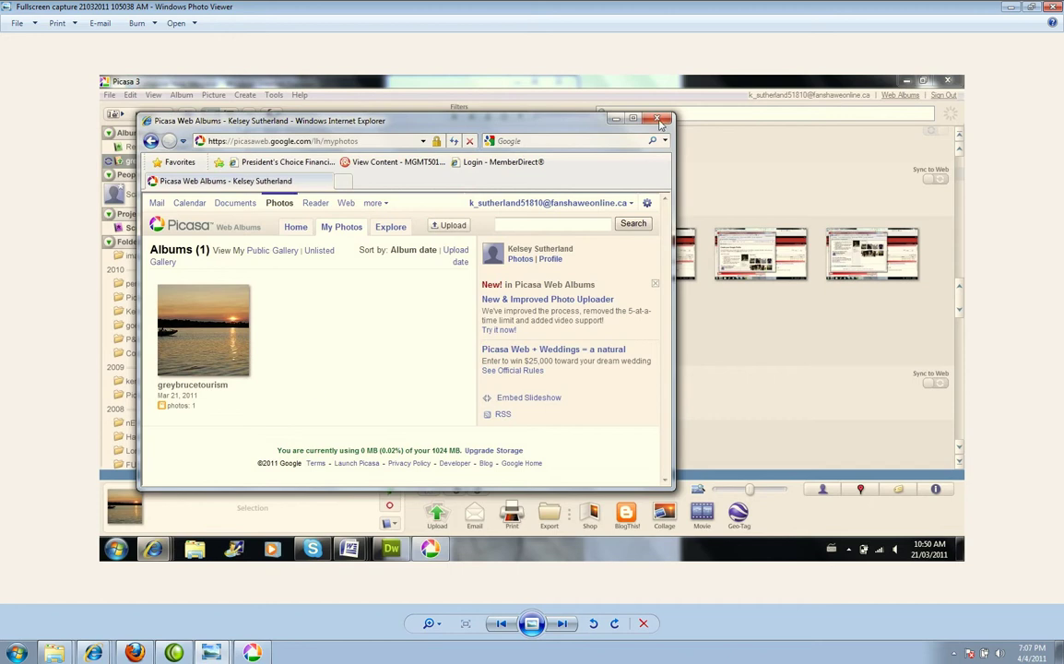
pyautogui.click(562, 624)
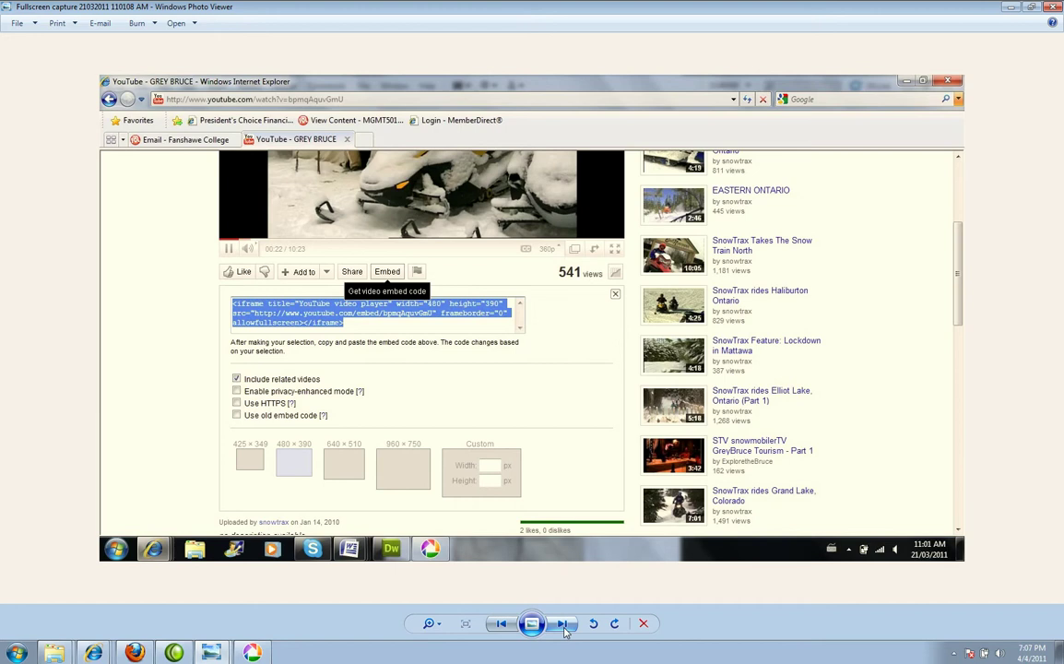
pyautogui.scroll(3, 542, 373)
pyautogui.scroll(-2, 542, 375)
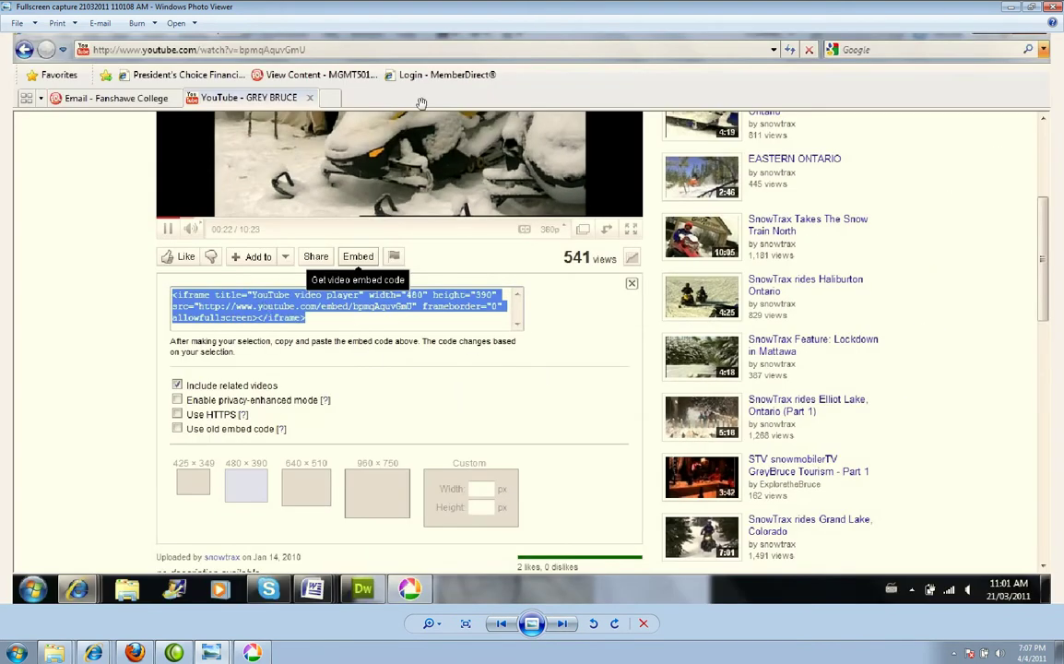
# Step: Close the photo viewer, leave the capture folder and show the Windows desktop
pyautogui.click(1052, 6)
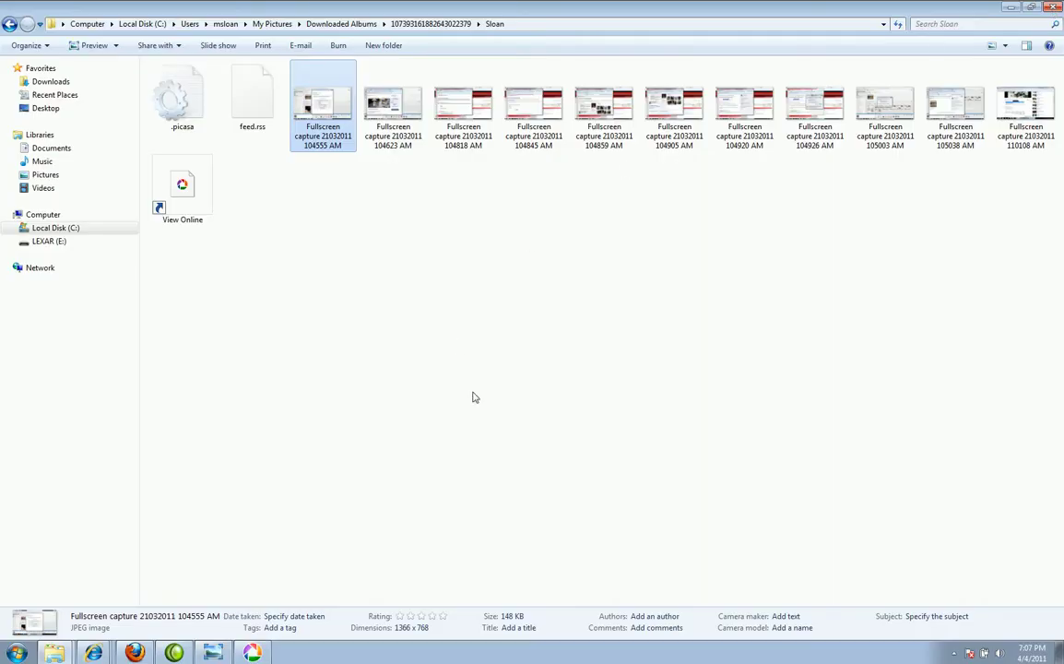
pyautogui.hotkey('alt', 'Tab')
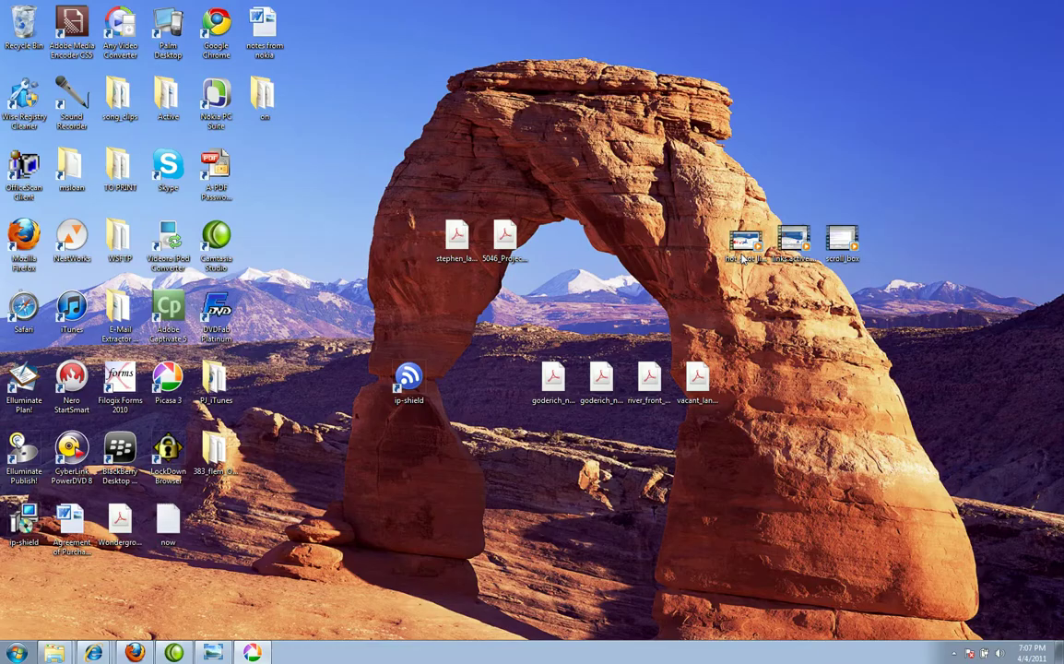
pyautogui.click(1052, 6)
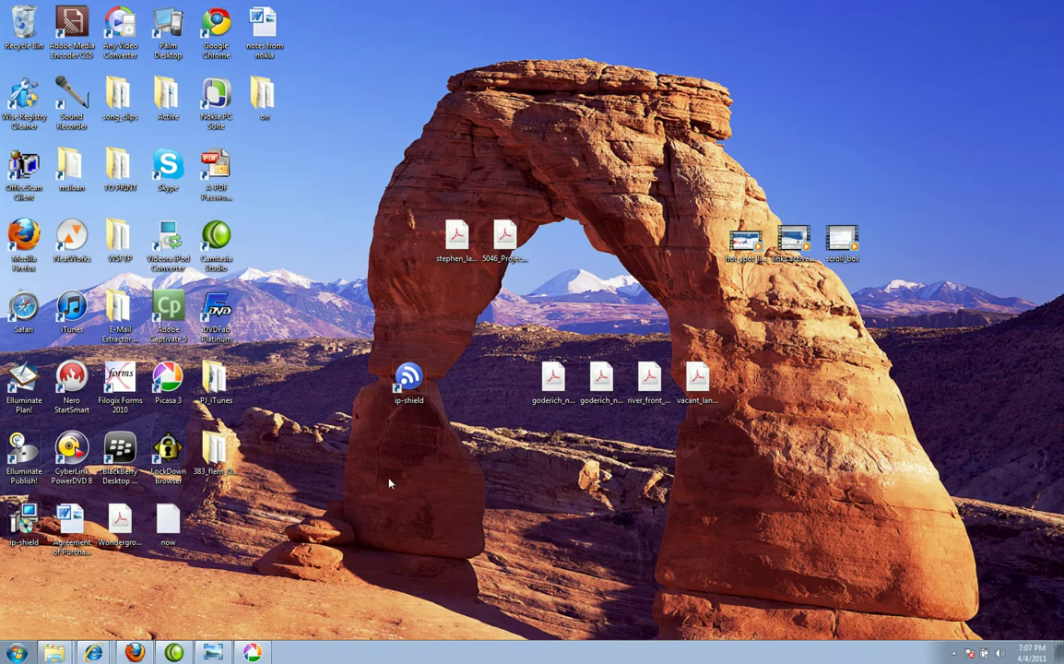